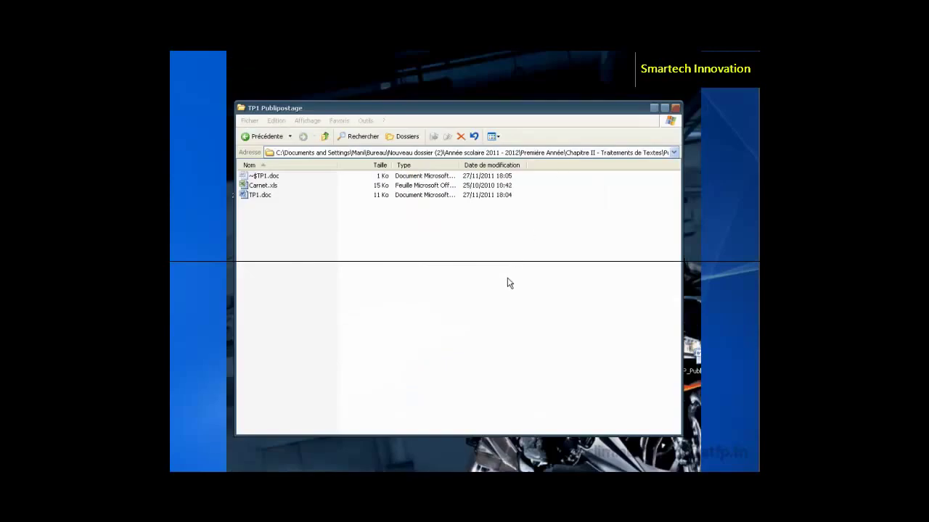
Open TP1.doc from the TP1 Publipostage folder in Word
click(263, 195)
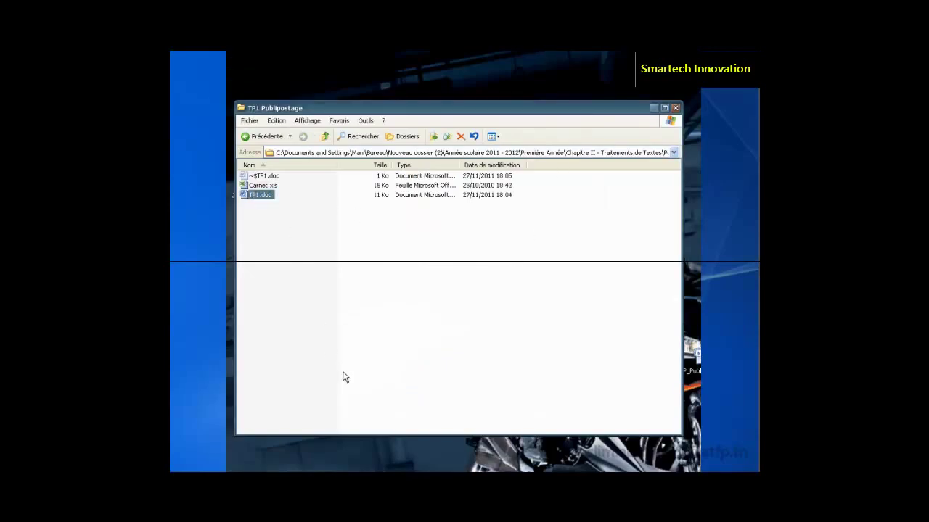
key(Return)
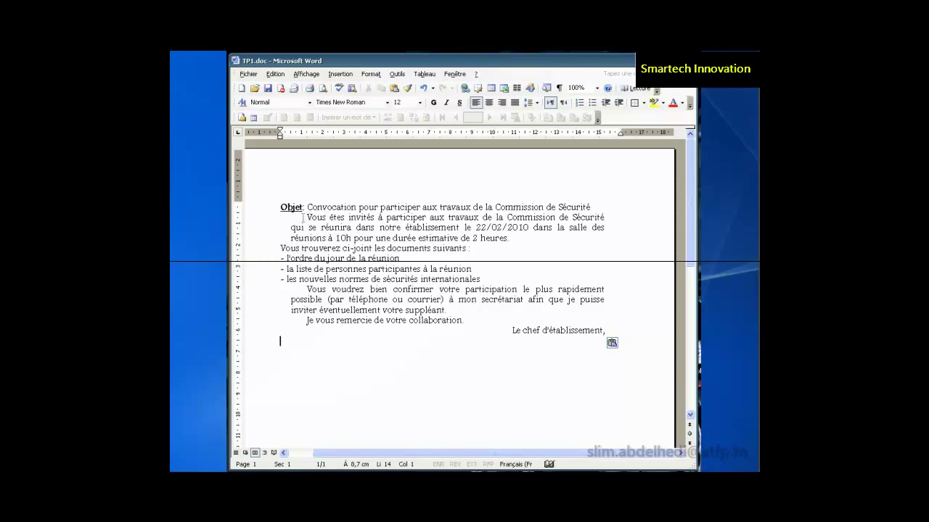
Select the 'Vous êtes invités' paragraph and look for the mail merge toolbar in the toolbar list
drag(306, 217, 328, 237)
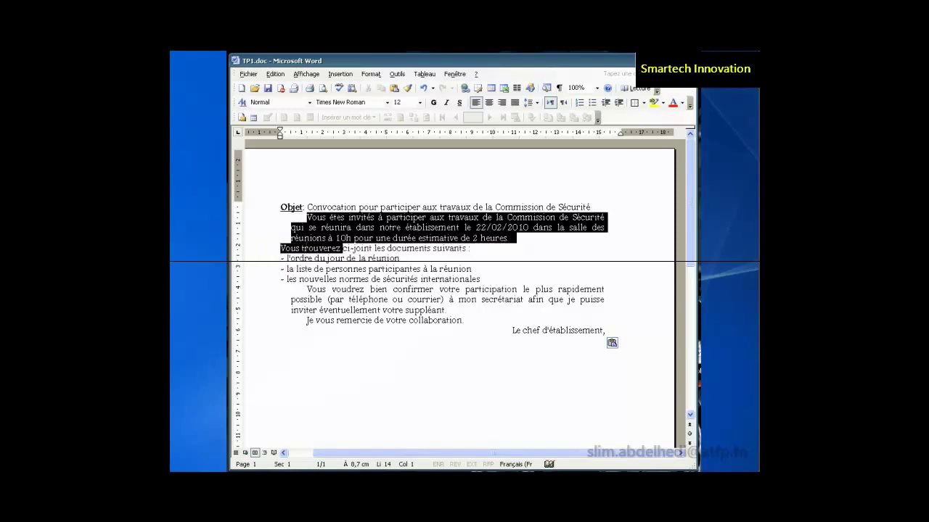
click(308, 246)
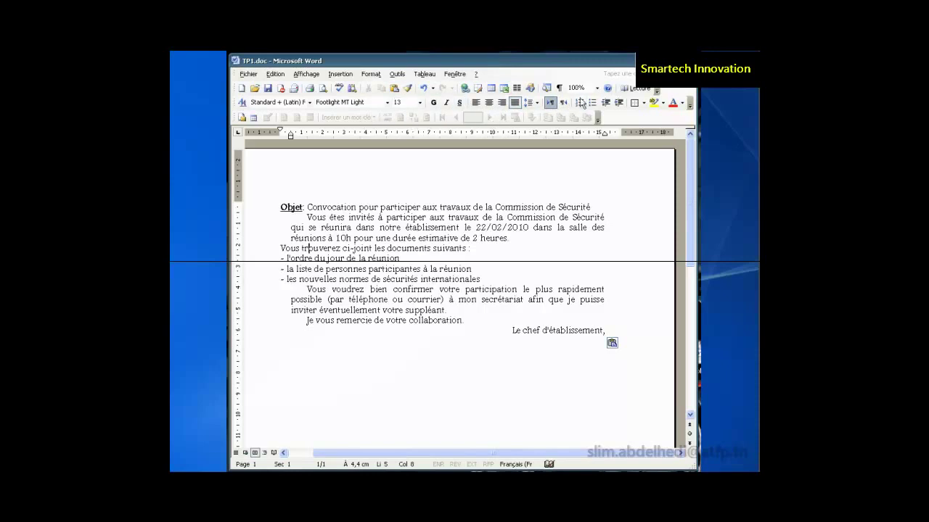
right_click(671, 91)
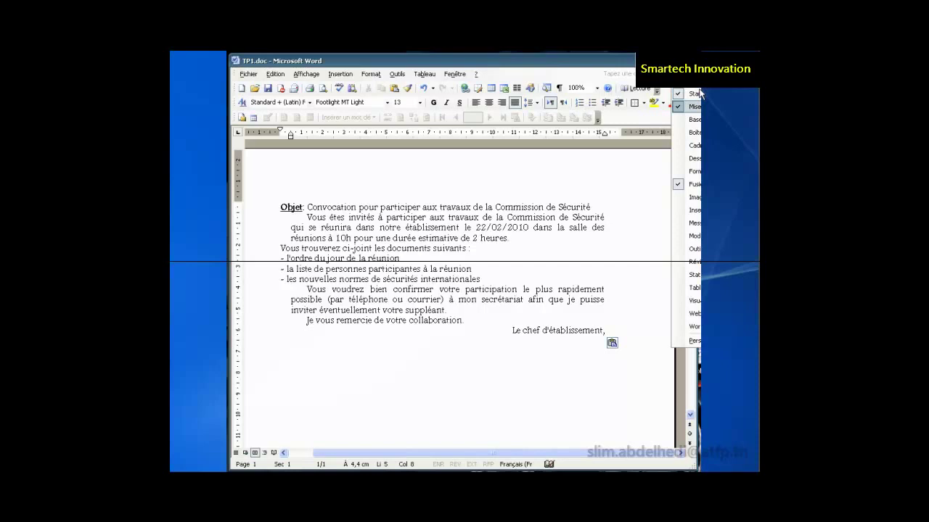
key(Down)
key(Down)
key(Down)
key(Down)
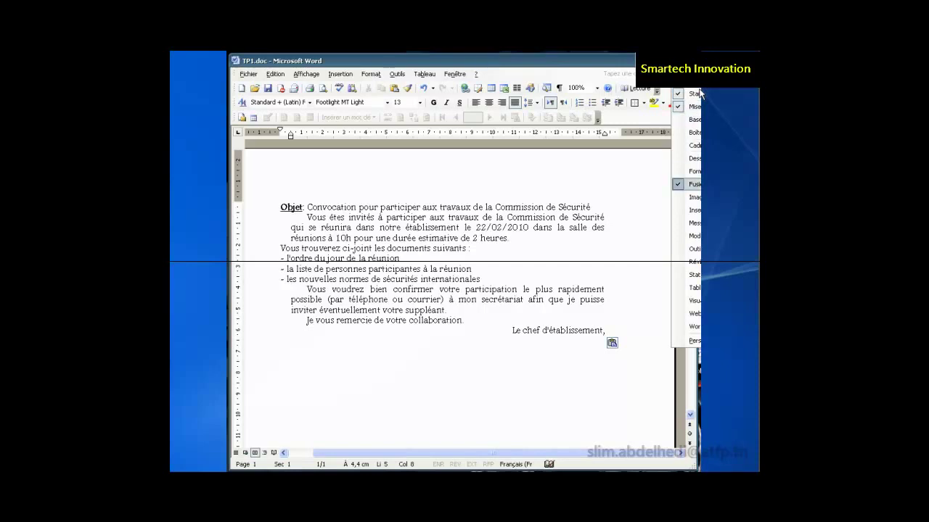
click(639, 120)
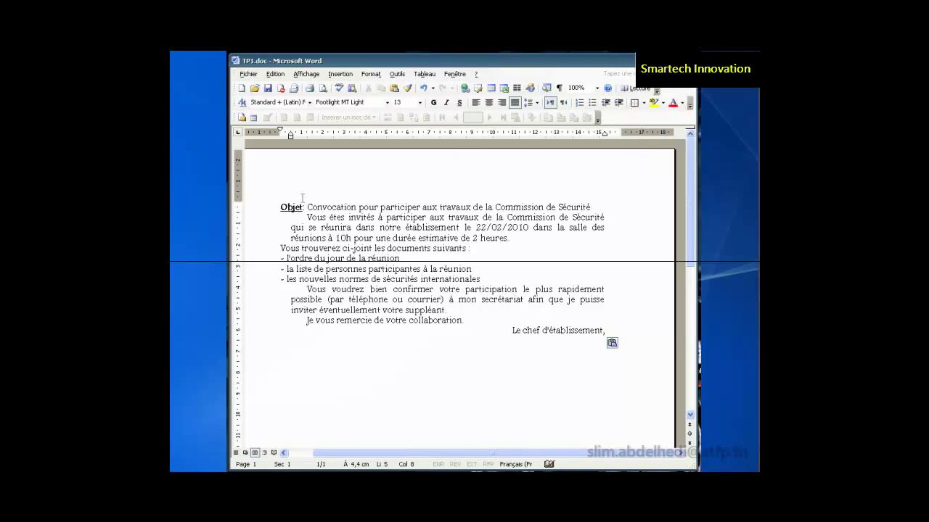
Insert blank lines at the very start of the letter, above the Objet line
key(ctrl+Home)
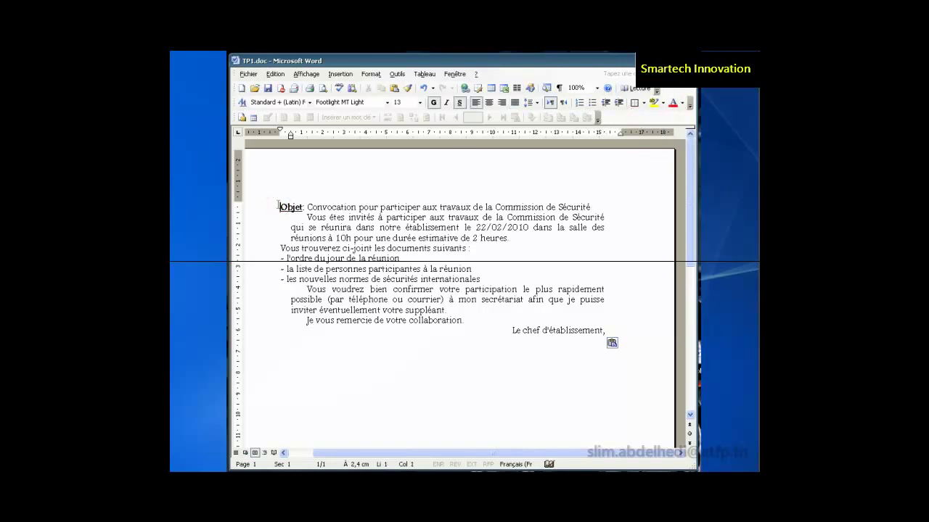
key(Return)
key(Return)
click(278, 204)
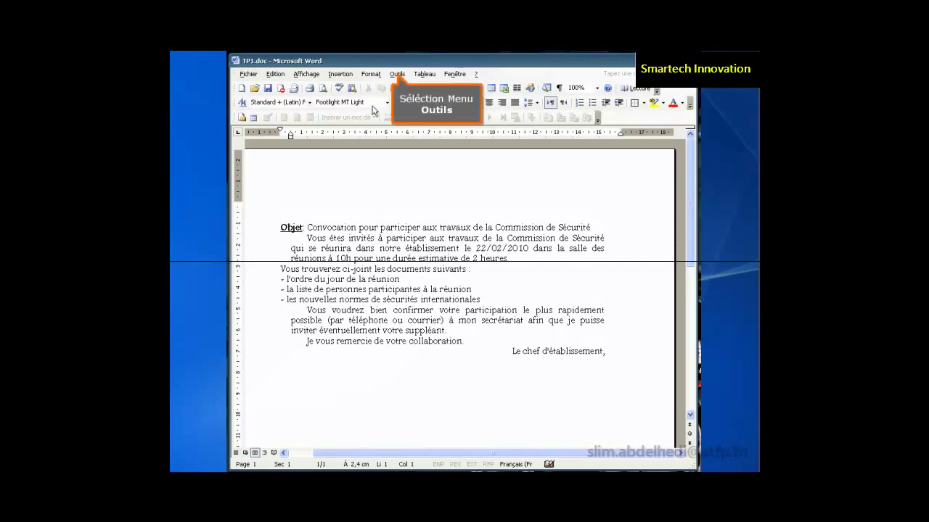
Start a Lettres mail merge on the current document and advance to recipient selection
click(397, 75)
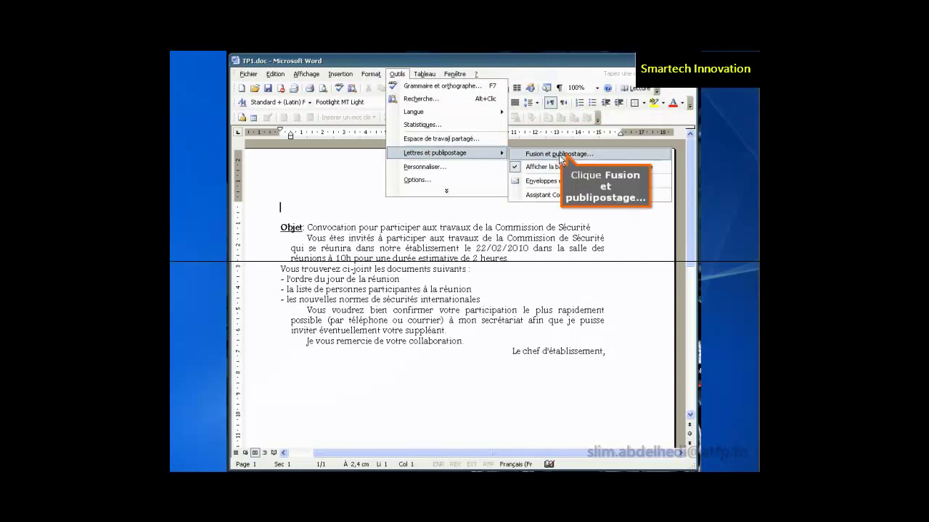
mouse_move(435, 153)
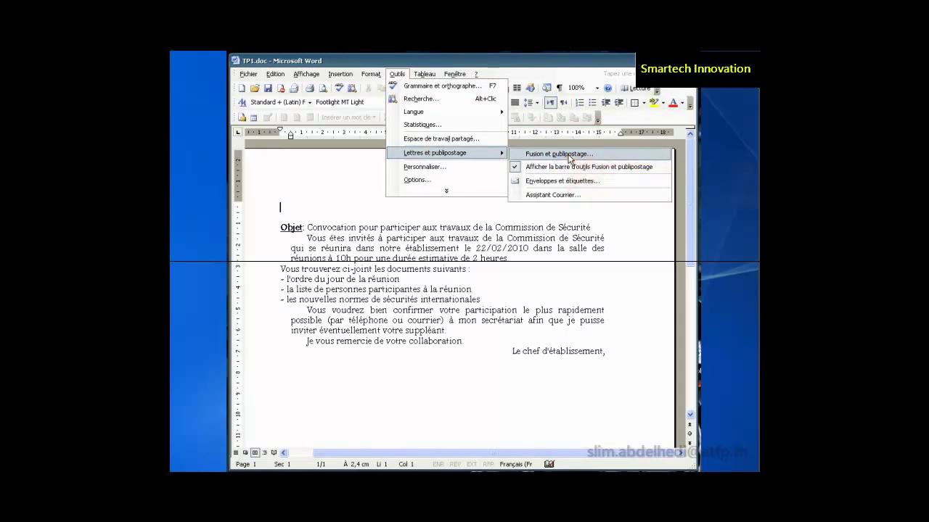
click(559, 154)
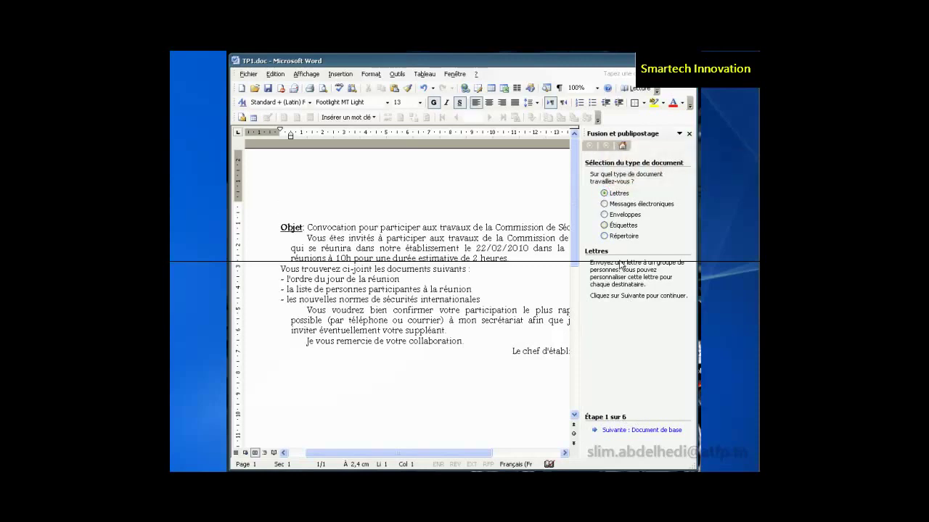
click(653, 430)
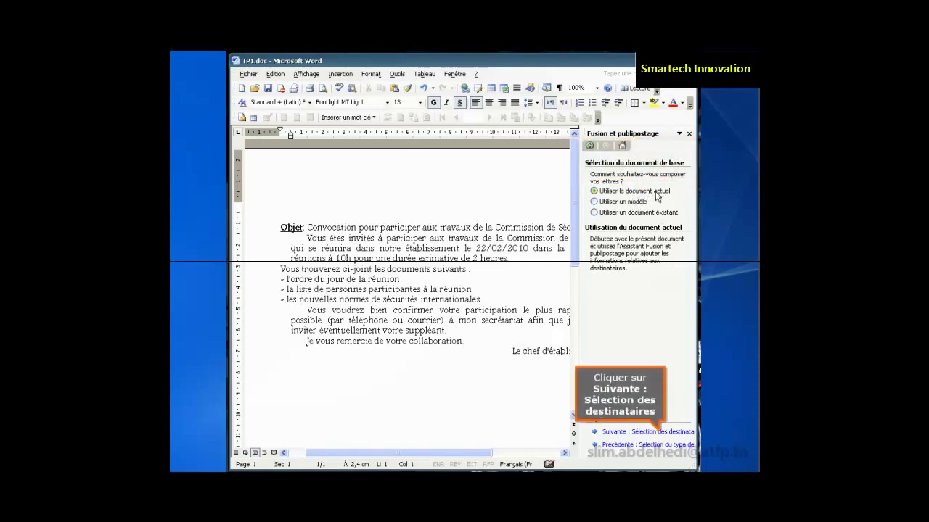
click(659, 432)
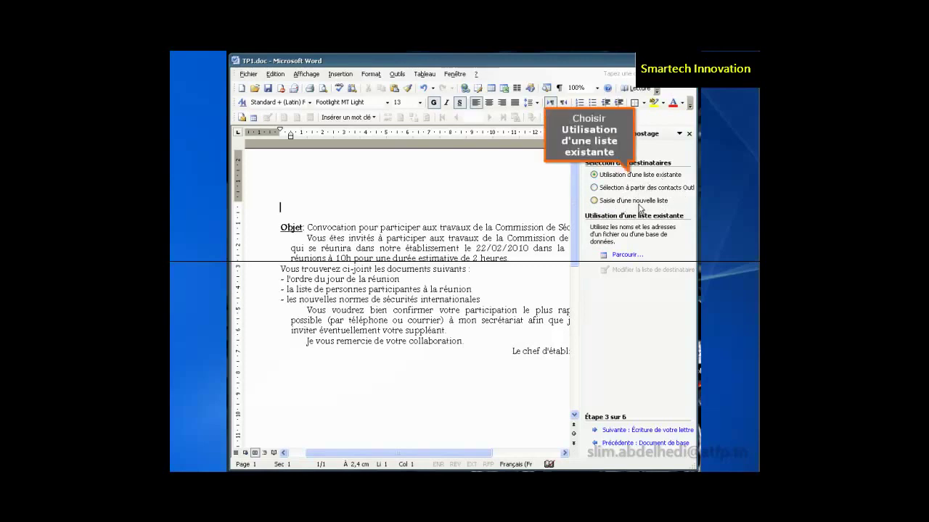
Browse from the desktop through Nouveau dossier (2), Année scolaire 2011 - 2012, Première Année into Chapitre II
click(625, 255)
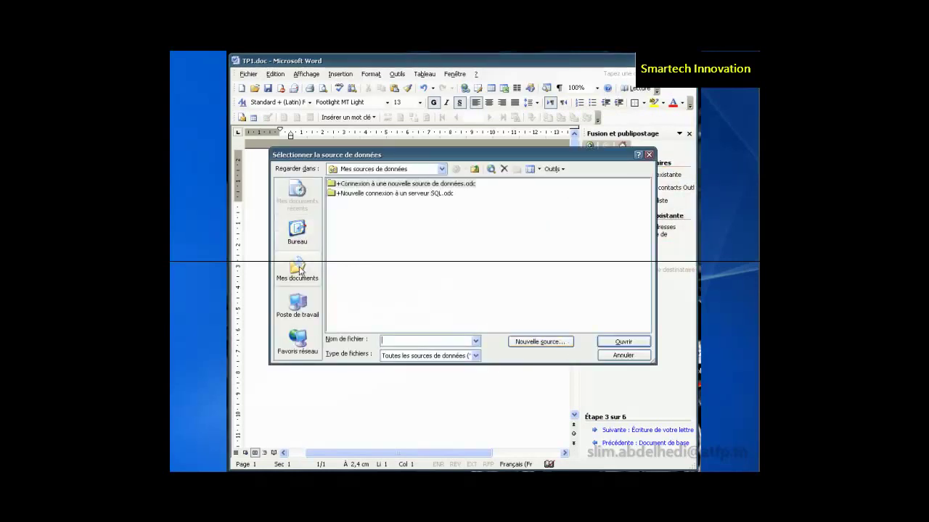
click(302, 243)
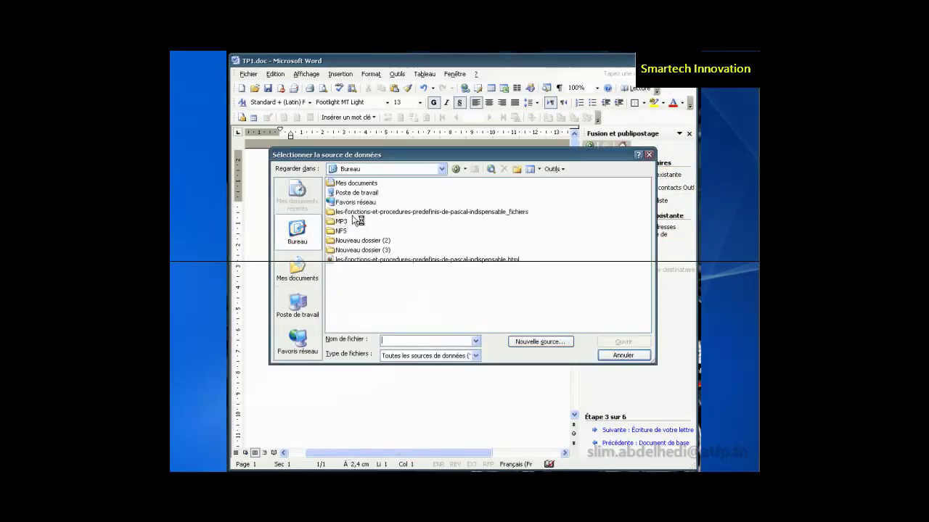
double_click(370, 242)
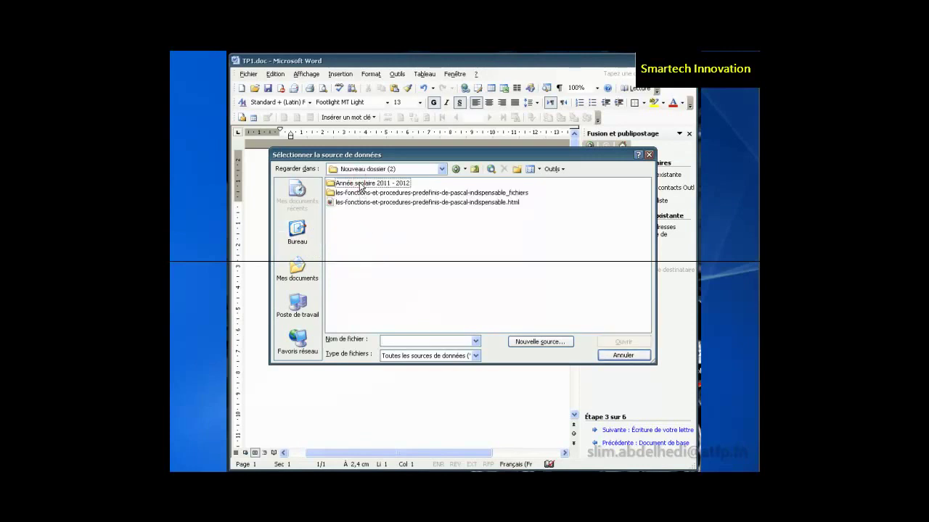
double_click(361, 186)
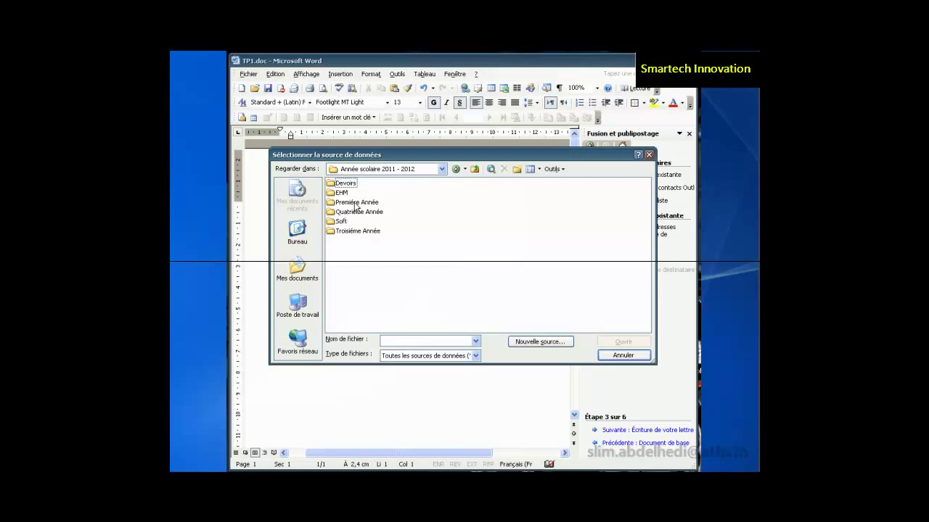
double_click(356, 203)
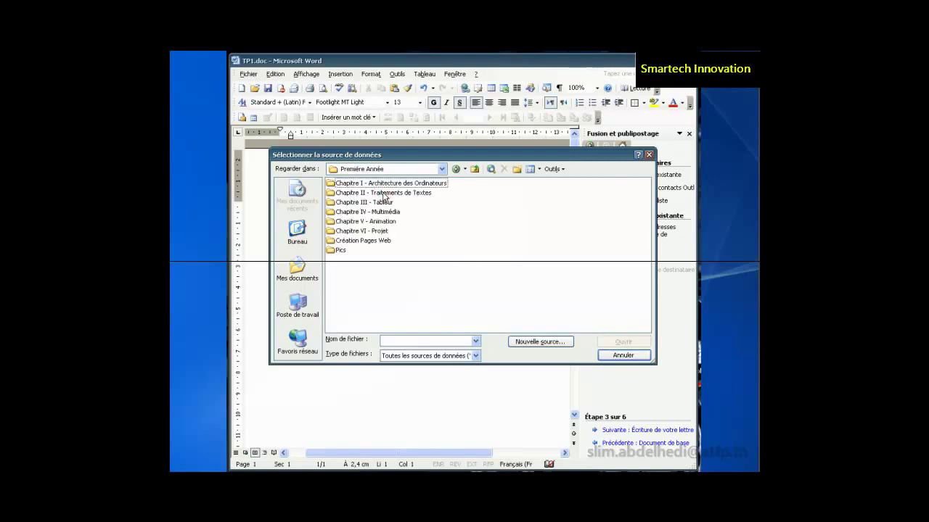
double_click(383, 193)
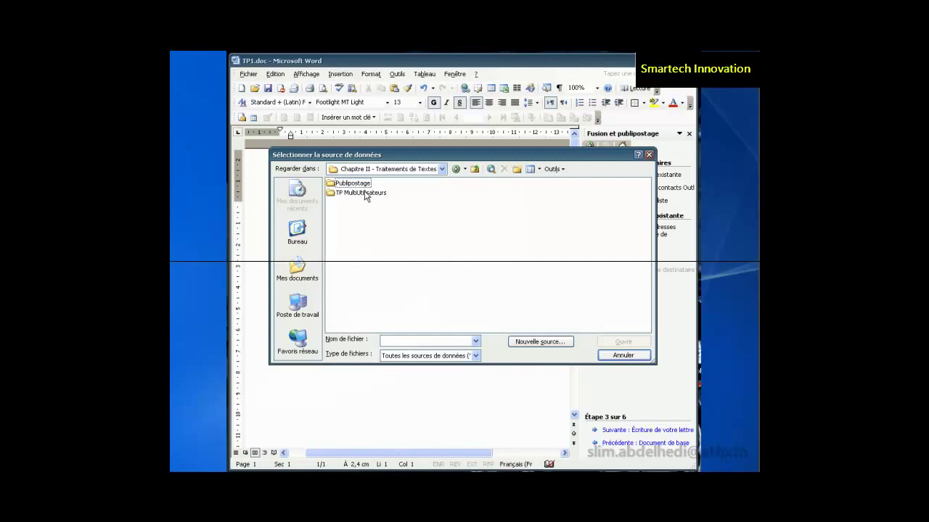
Go into Publipostage > TP1 Publipostage and open Carnet.xls as the recipient list
click(367, 197)
double_click(366, 195)
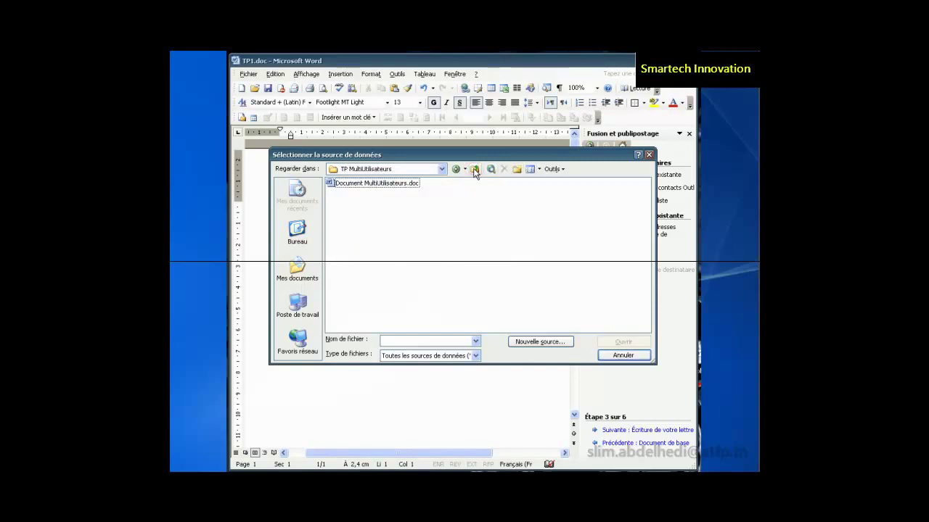
click(475, 169)
double_click(350, 184)
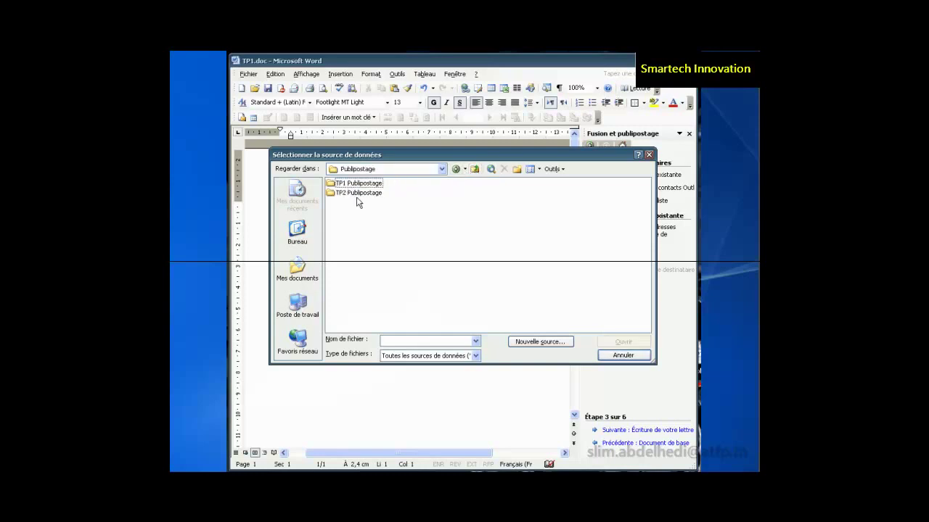
double_click(359, 184)
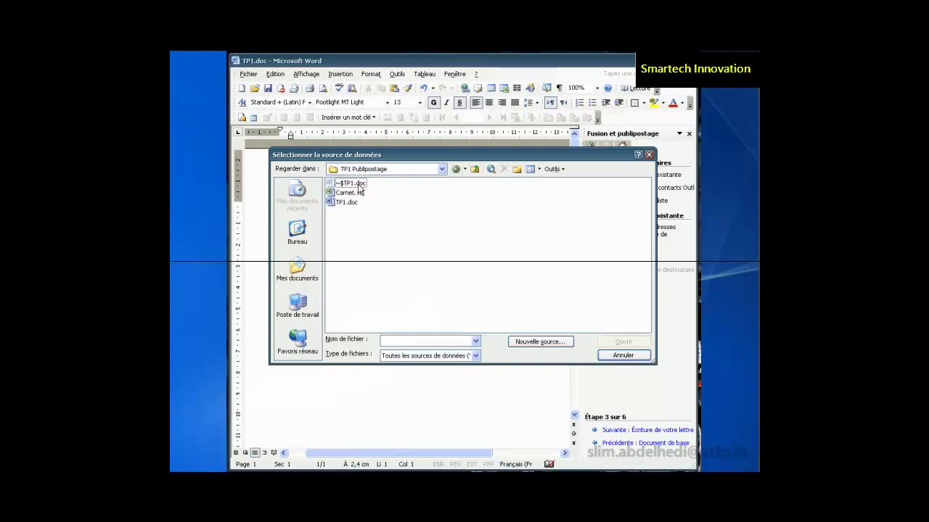
click(350, 193)
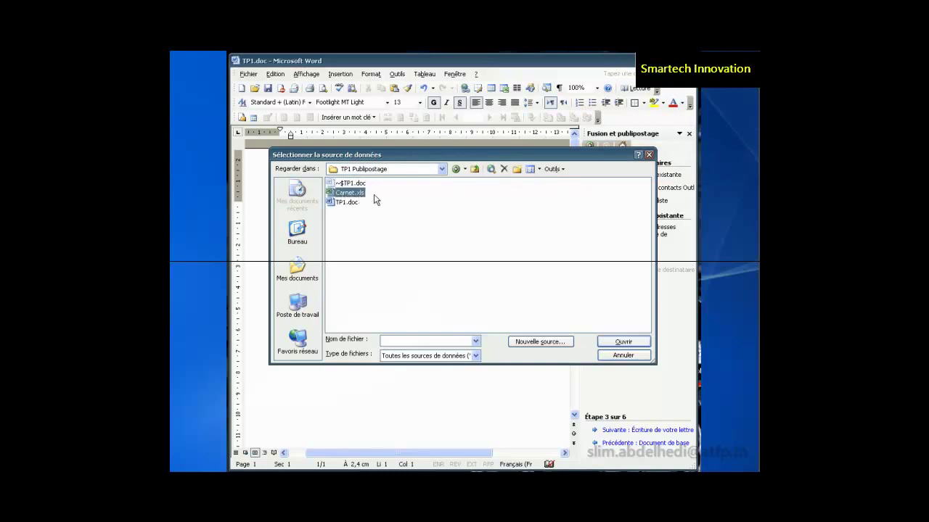
click(623, 342)
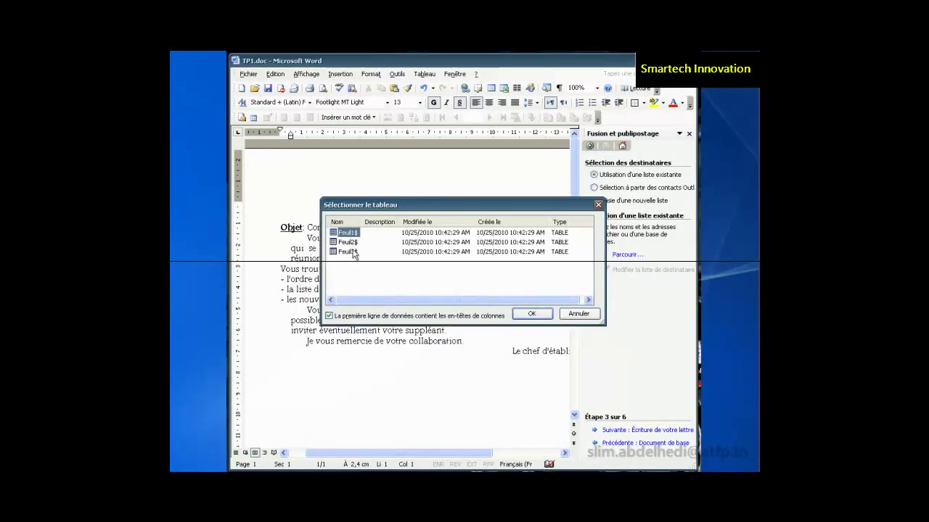
Accept the Feuil1$ sheet and widen the name and FONCTION columns of the recipient list
click(544, 314)
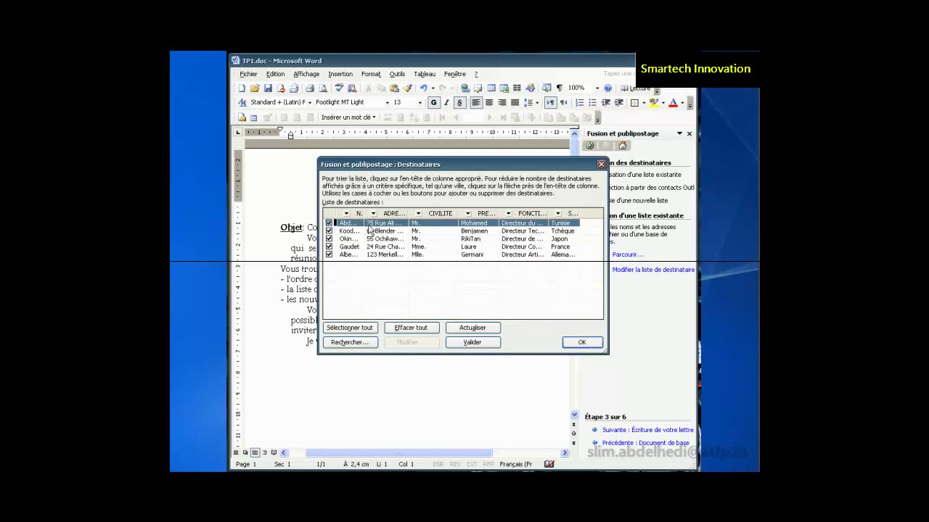
drag(362, 213, 431, 214)
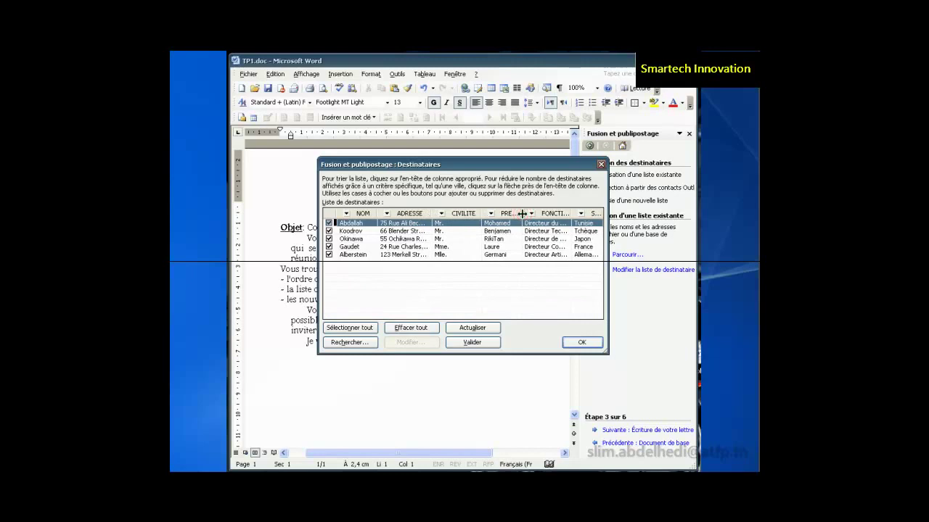
drag(522, 213, 532, 213)
drag(608, 267, 672, 267)
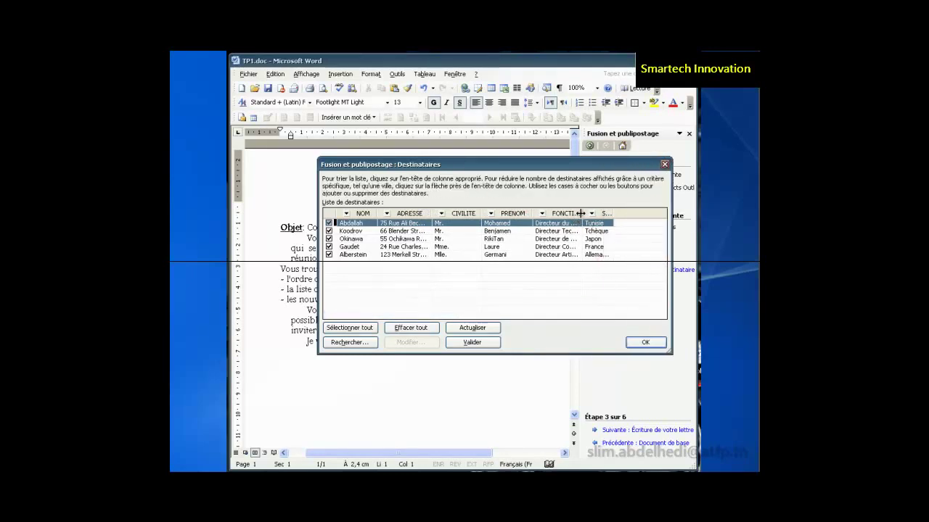
drag(581, 214, 644, 213)
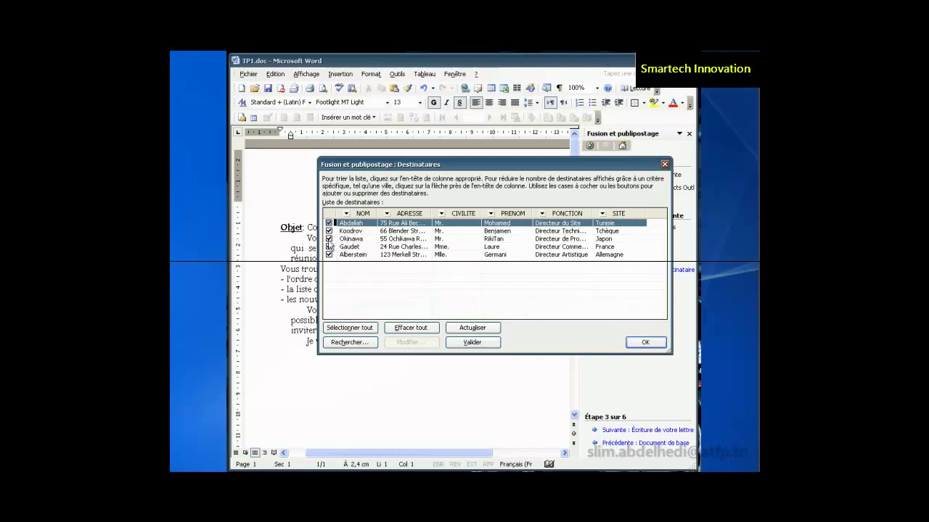
Uncheck Koodrov, Okinawa and Gaudet, re-check every recipient, and confirm the list
click(328, 231)
click(328, 239)
click(328, 247)
click(329, 254)
click(328, 246)
click(329, 239)
click(329, 231)
click(329, 223)
click(645, 342)
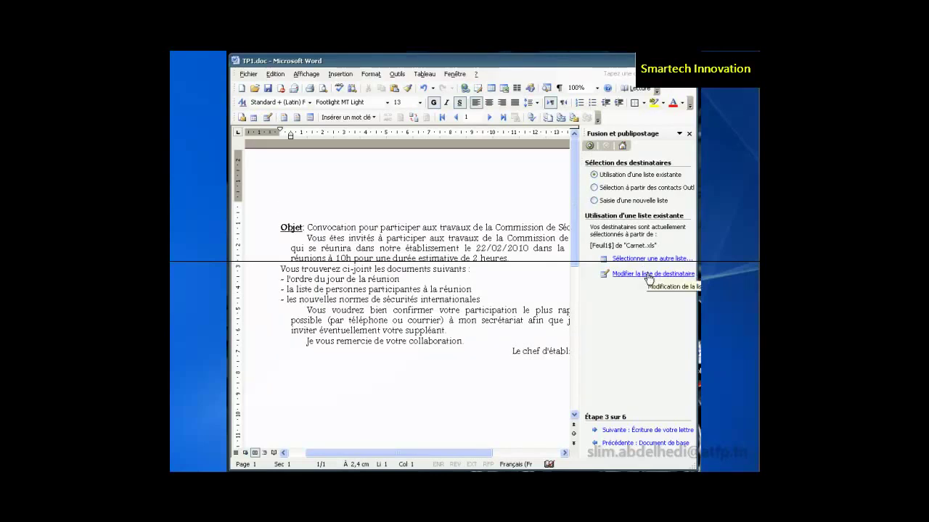
Reopen the recipient list, toggle Okinawa off and on, and confirm all five recipients
click(648, 274)
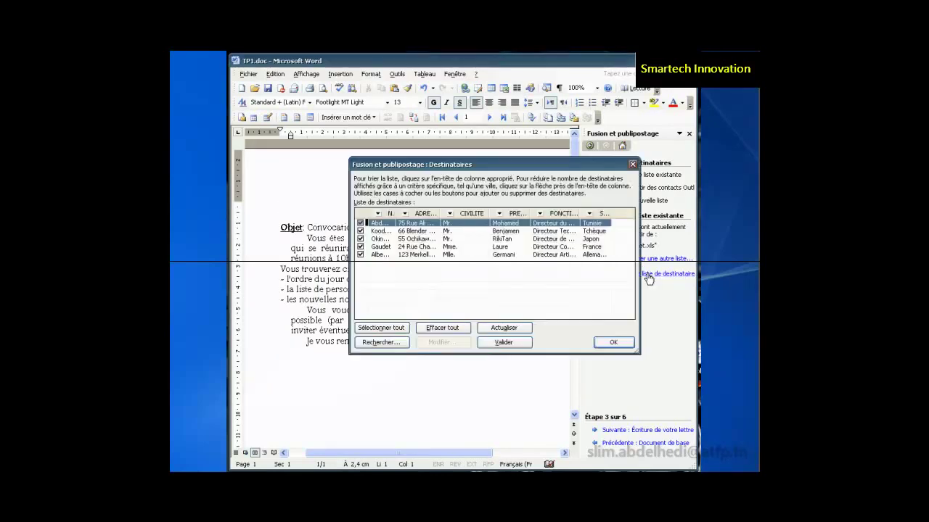
click(360, 239)
click(361, 230)
click(360, 238)
click(360, 247)
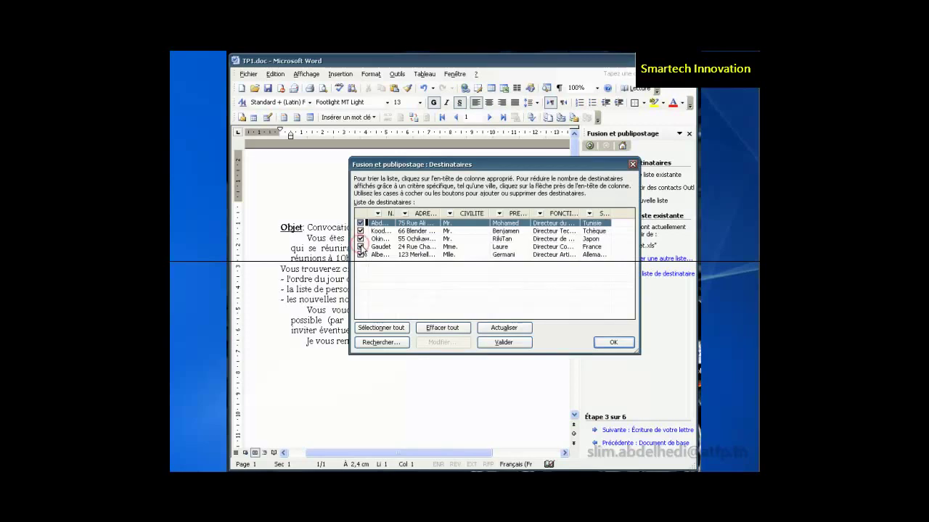
click(621, 347)
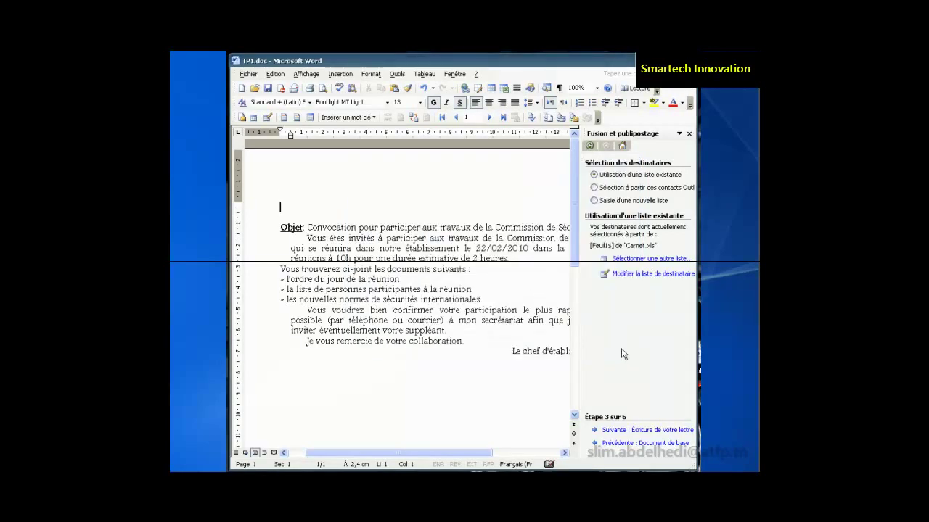
Advance to writing the letter, right-align the blank top line, and bring up the merge fields
click(655, 431)
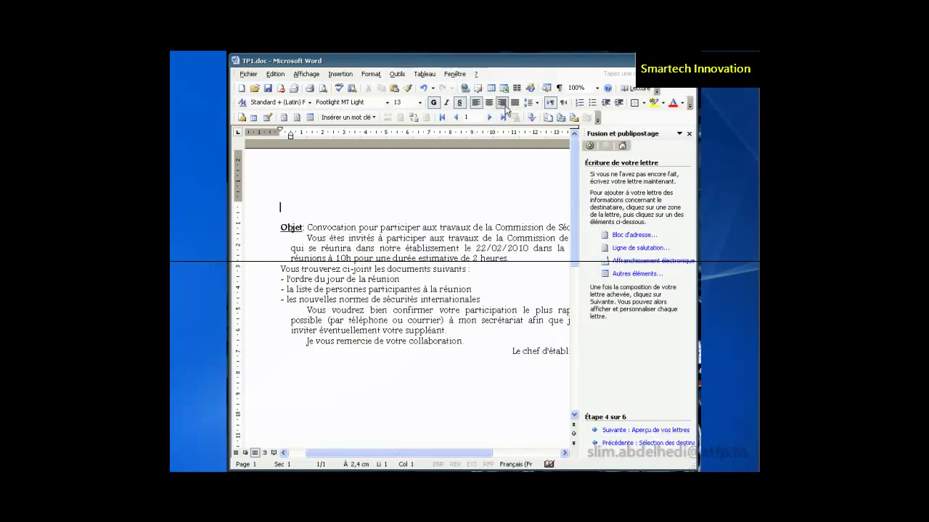
click(502, 103)
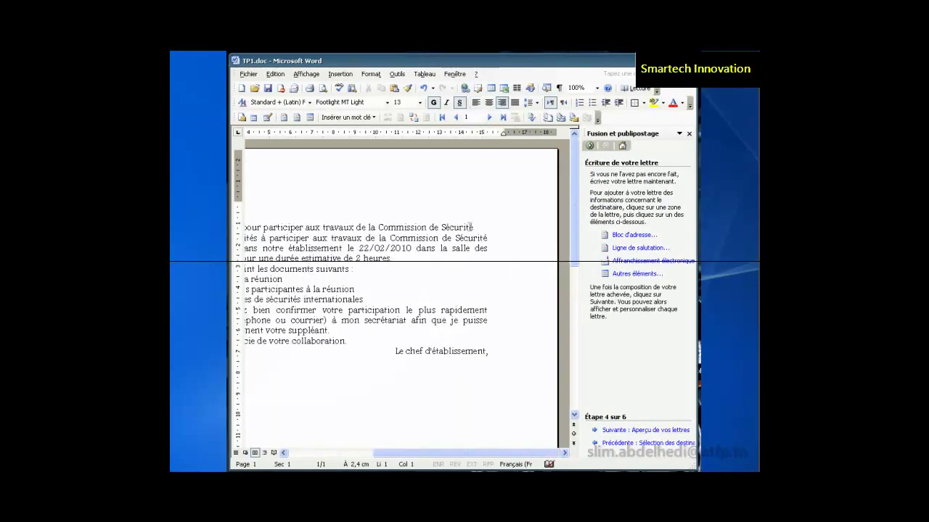
click(638, 274)
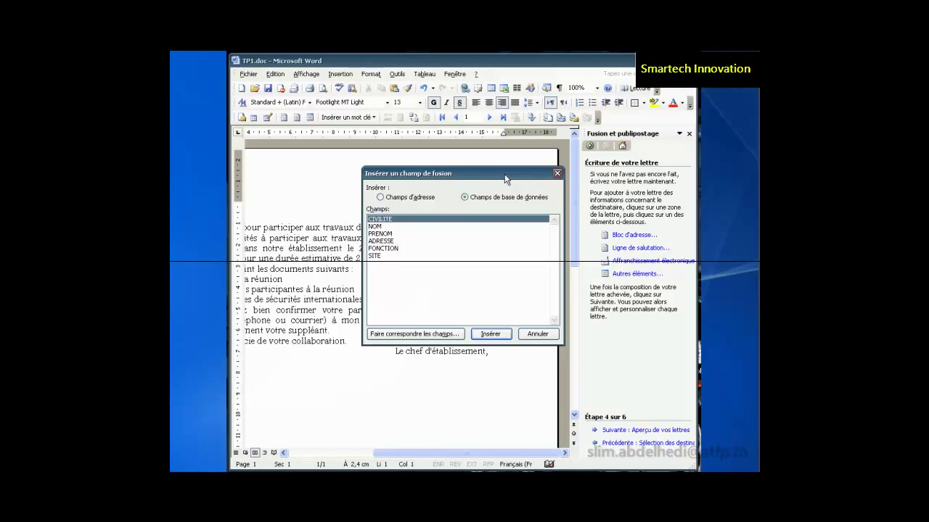
Insert the CIVILITE database field from Carnet.xls on the right-aligned top line
drag(506, 179, 562, 288)
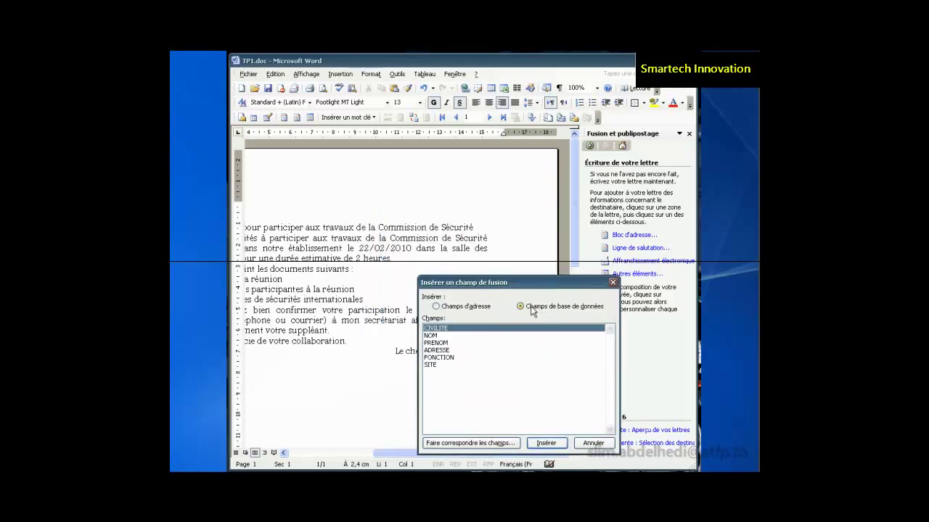
click(531, 307)
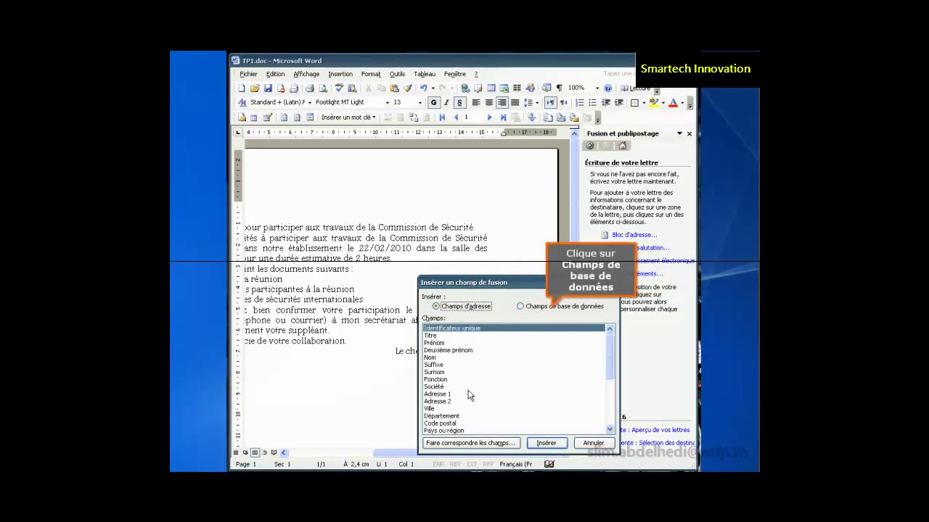
click(555, 309)
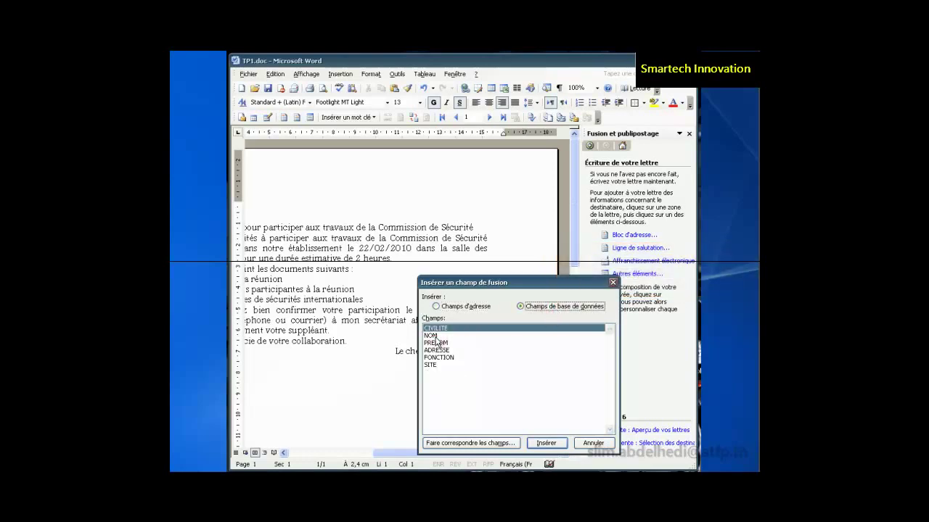
click(436, 336)
click(438, 345)
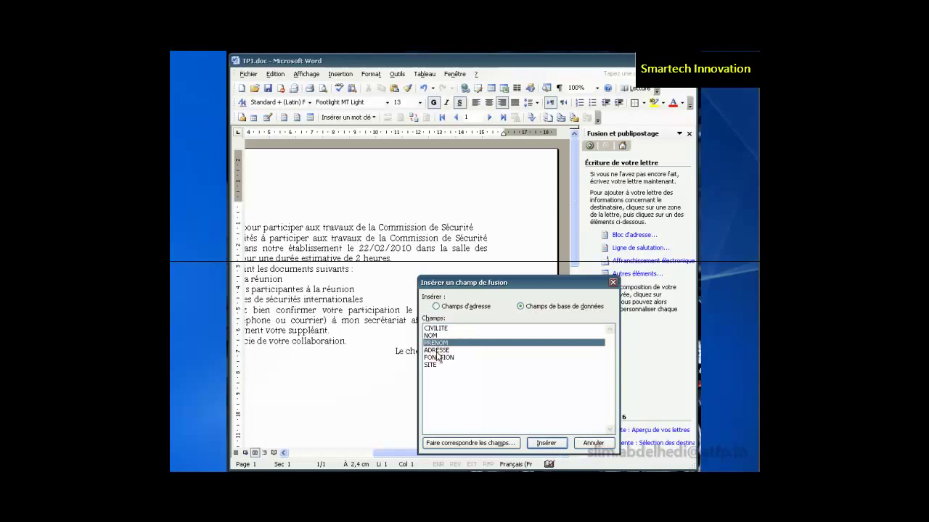
click(438, 351)
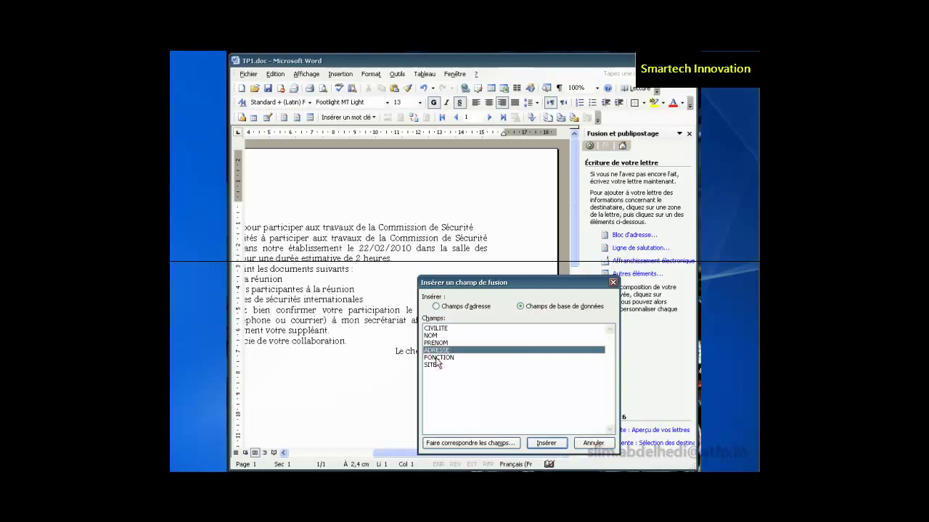
click(436, 358)
click(435, 365)
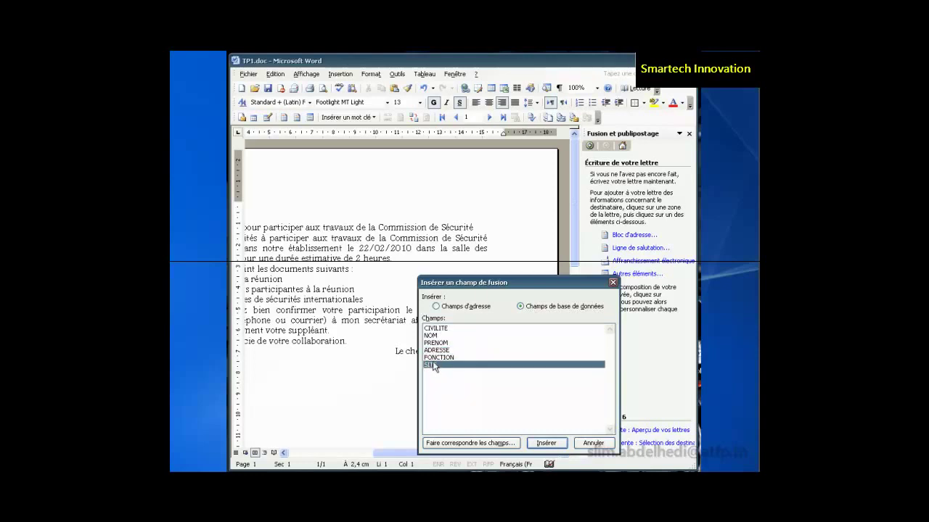
click(445, 329)
click(548, 444)
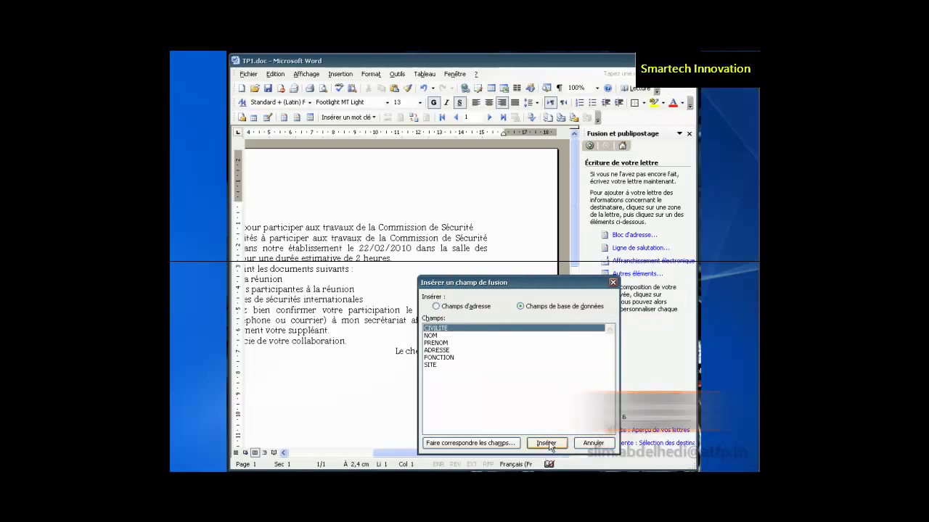
click(547, 444)
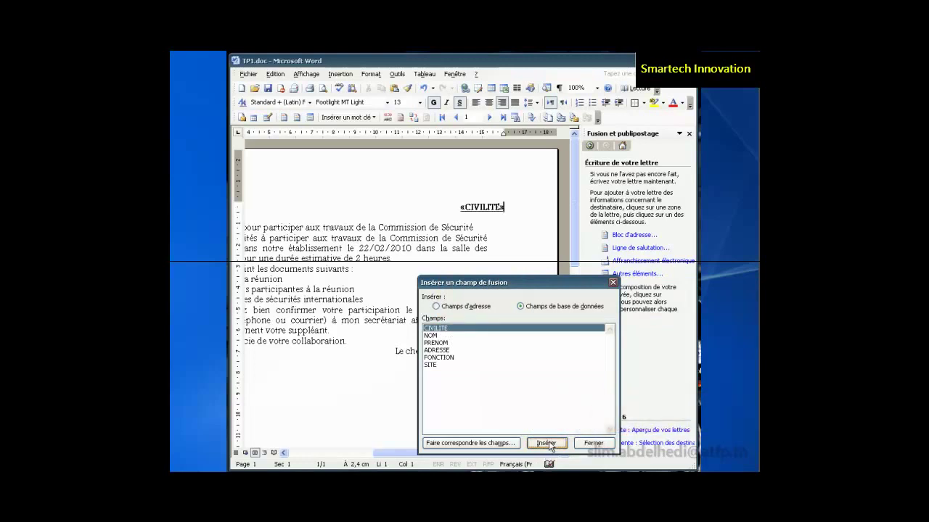
click(594, 443)
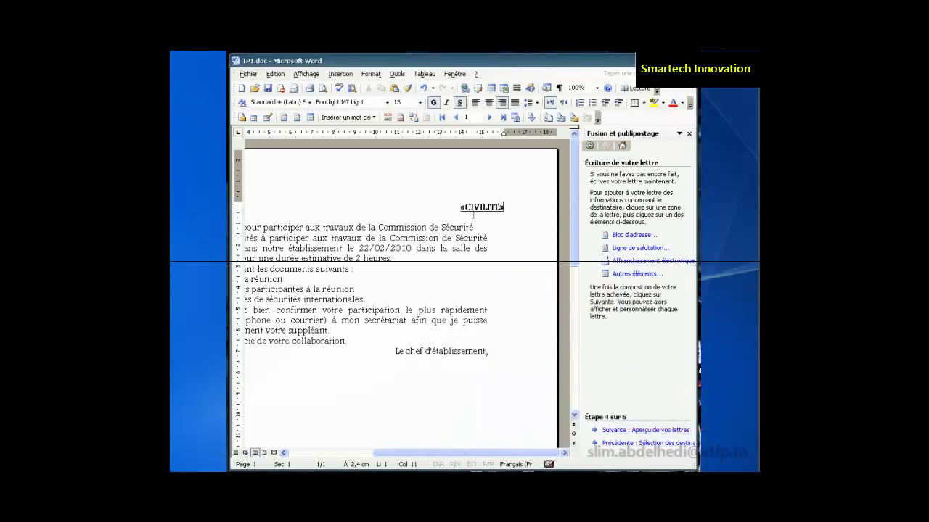
Insert the PRENOM merge field right after «CIVILITE» on the top line
click(478, 207)
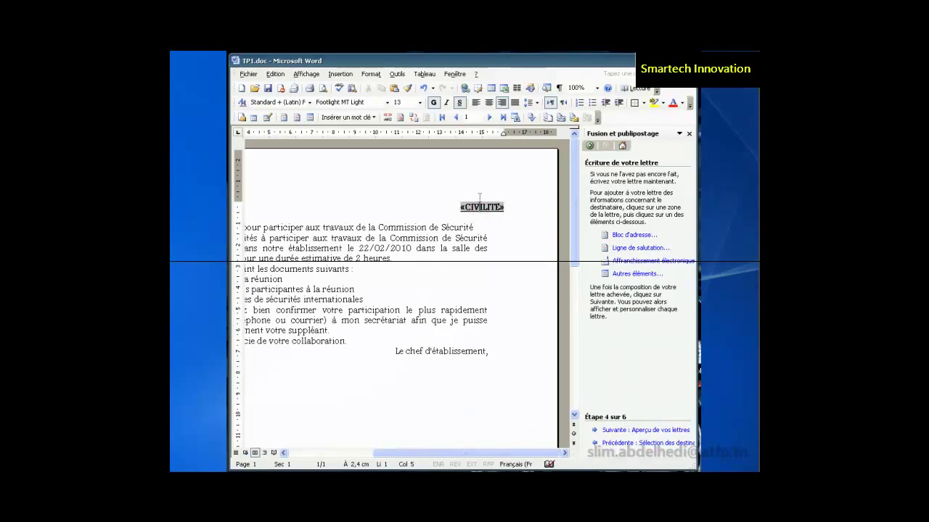
click(507, 208)
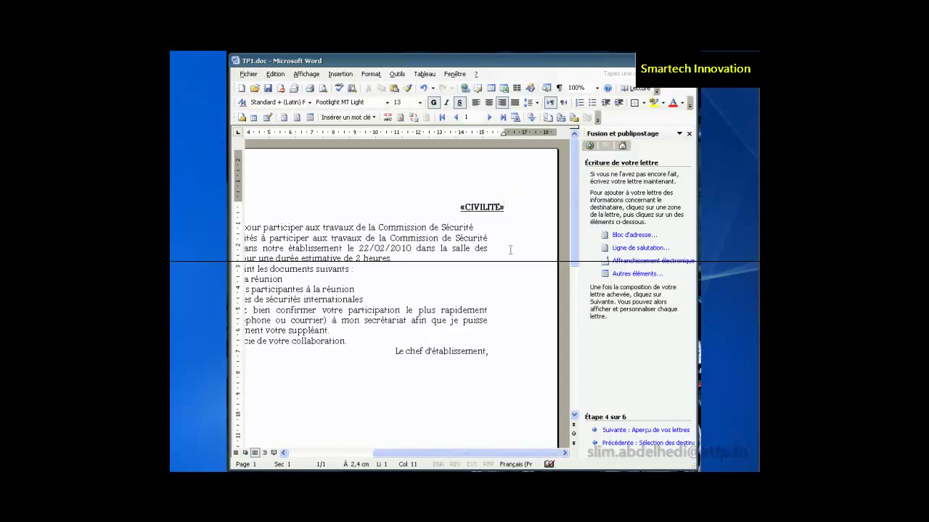
click(621, 274)
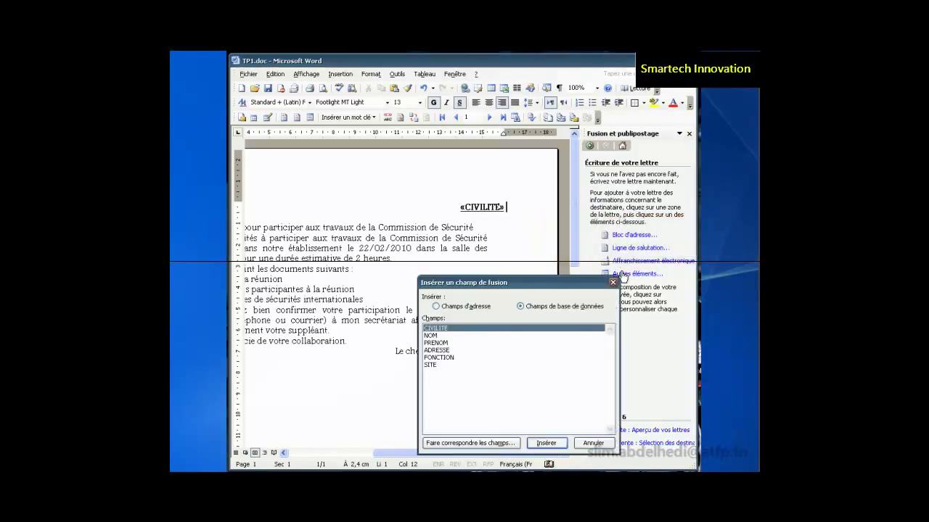
click(446, 335)
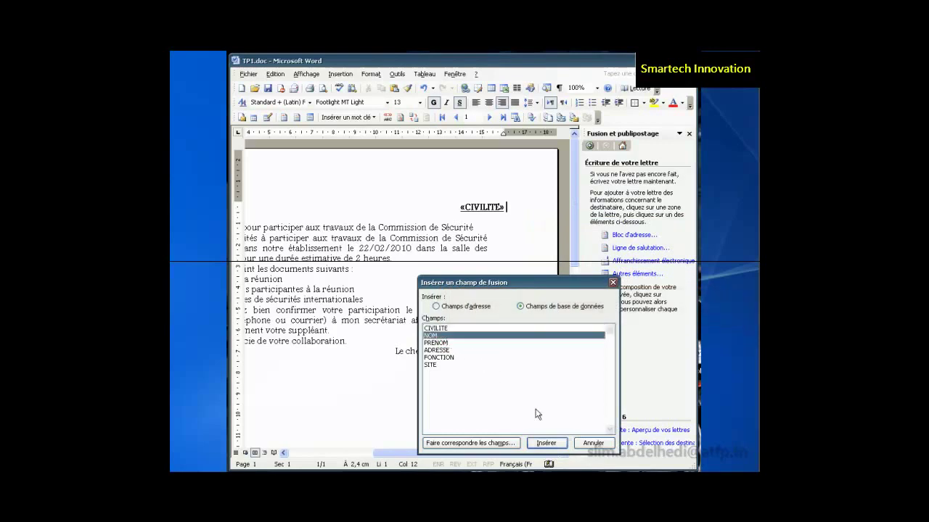
click(457, 342)
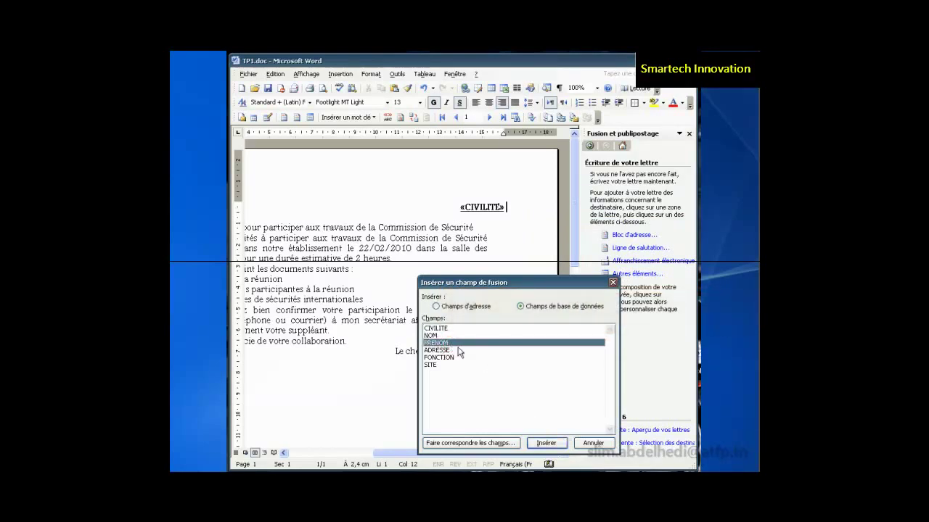
click(546, 443)
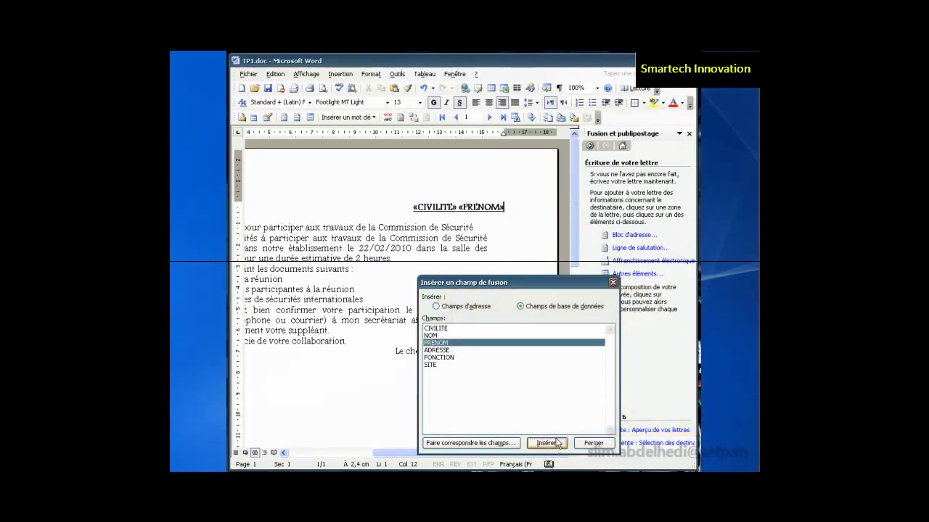
click(594, 443)
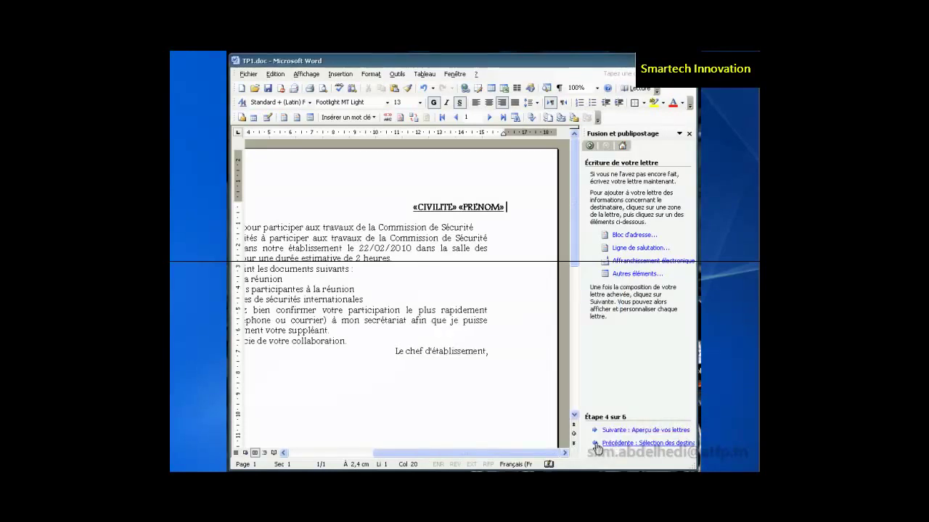
Add the NOM merge field after «PRENOM» to finish the name line
click(637, 274)
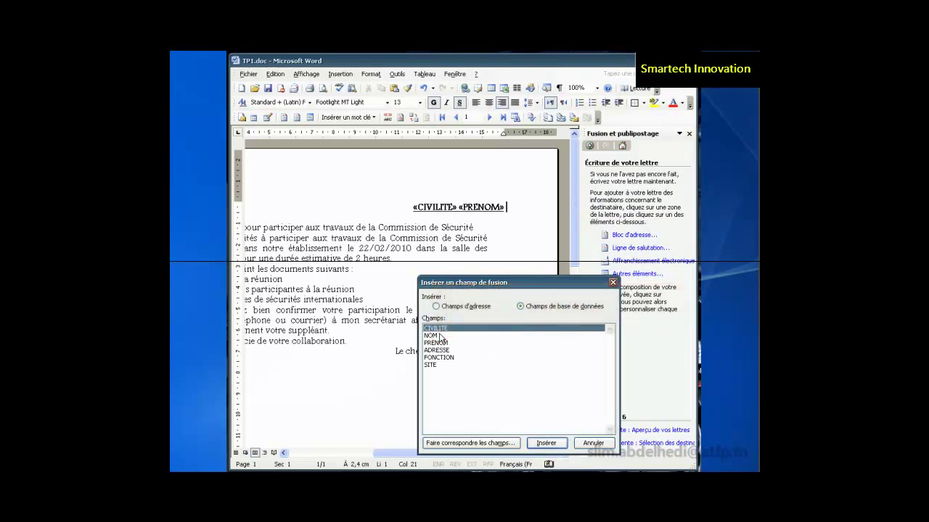
click(435, 335)
click(557, 443)
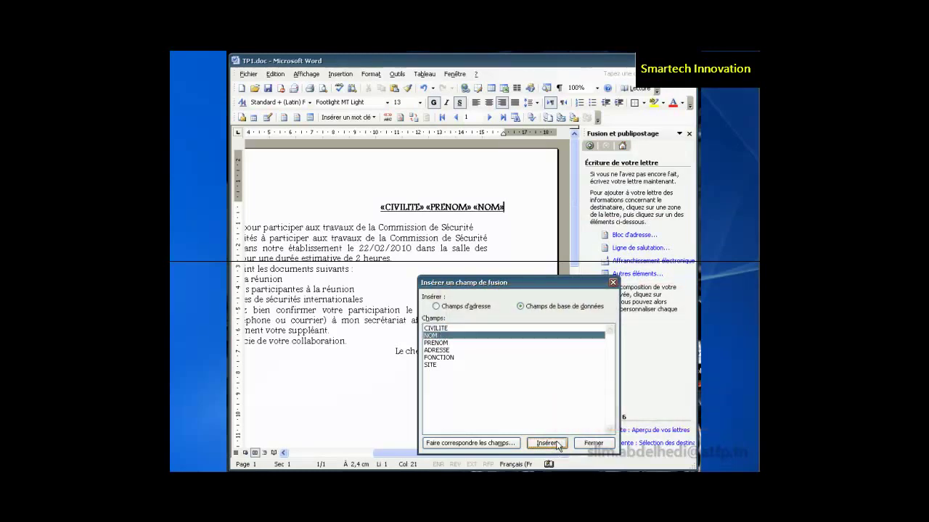
click(593, 444)
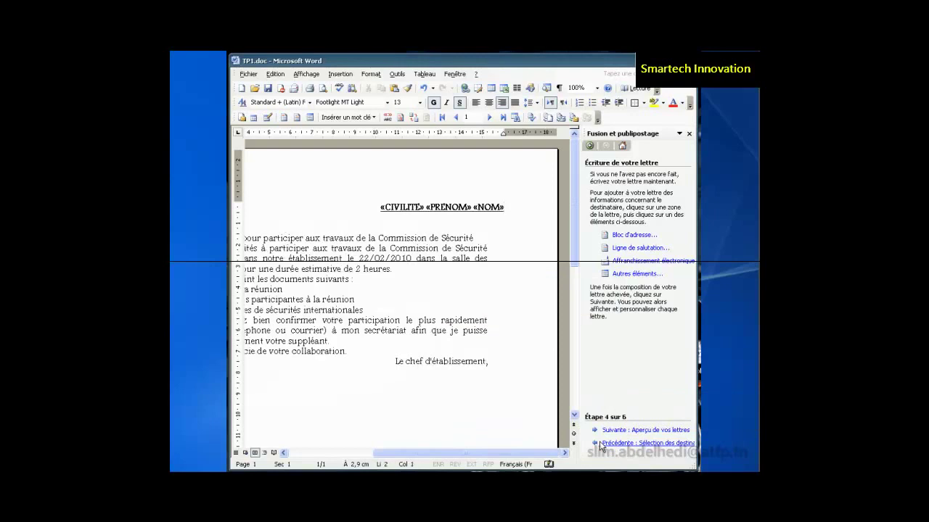
Insert the FONCTION field below the name line and start a new line
click(638, 274)
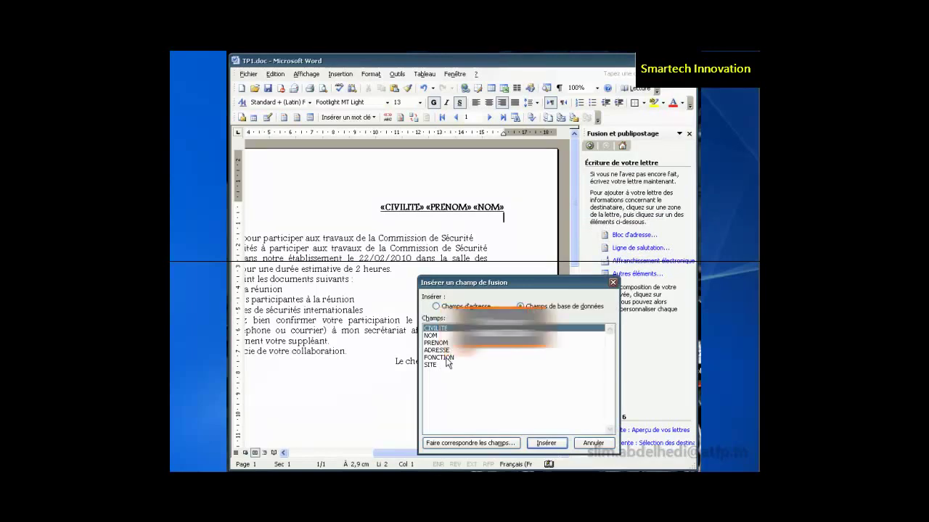
click(447, 358)
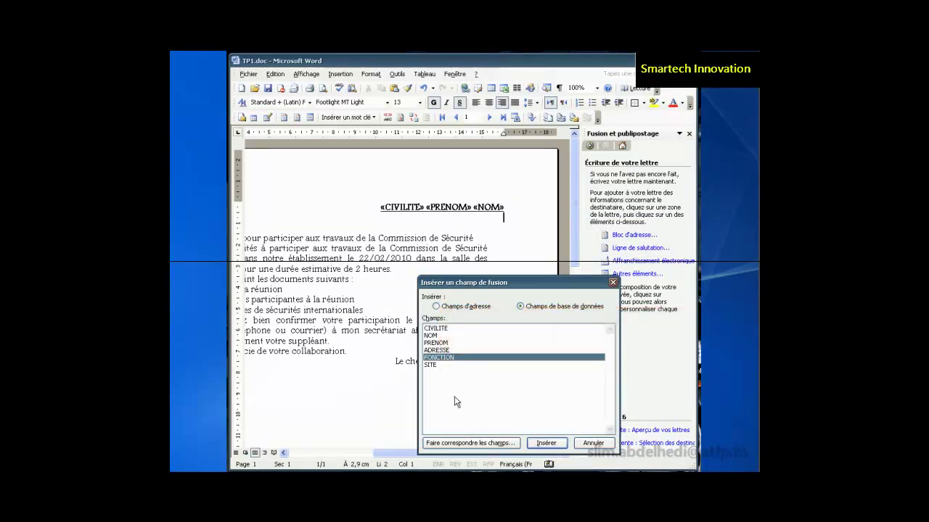
click(546, 444)
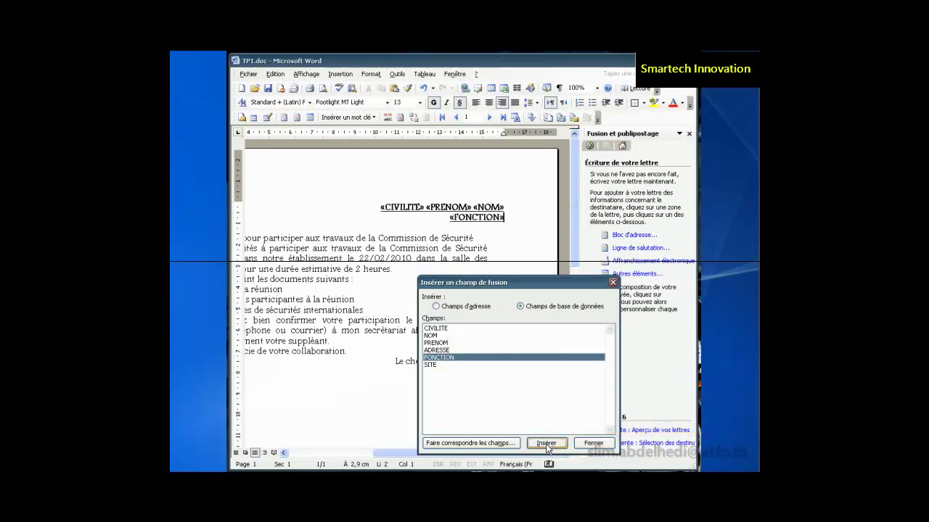
click(593, 444)
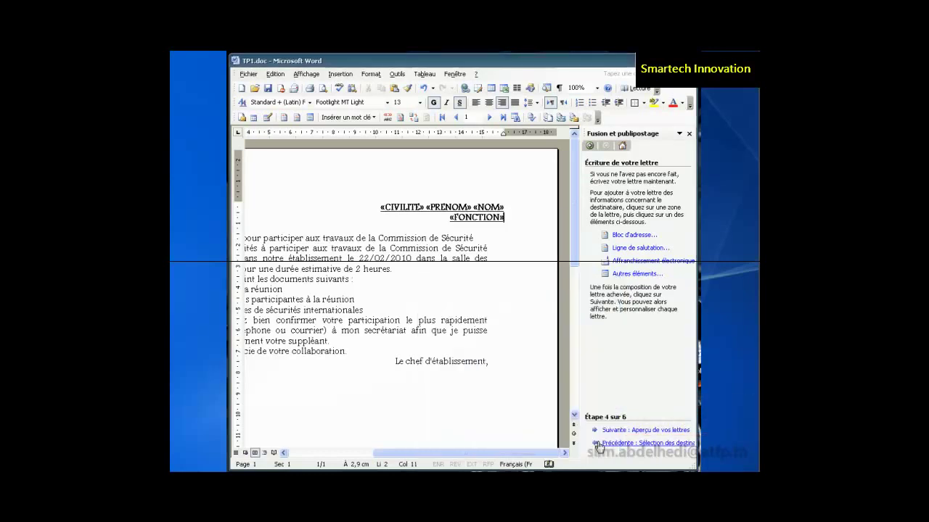
key(Return)
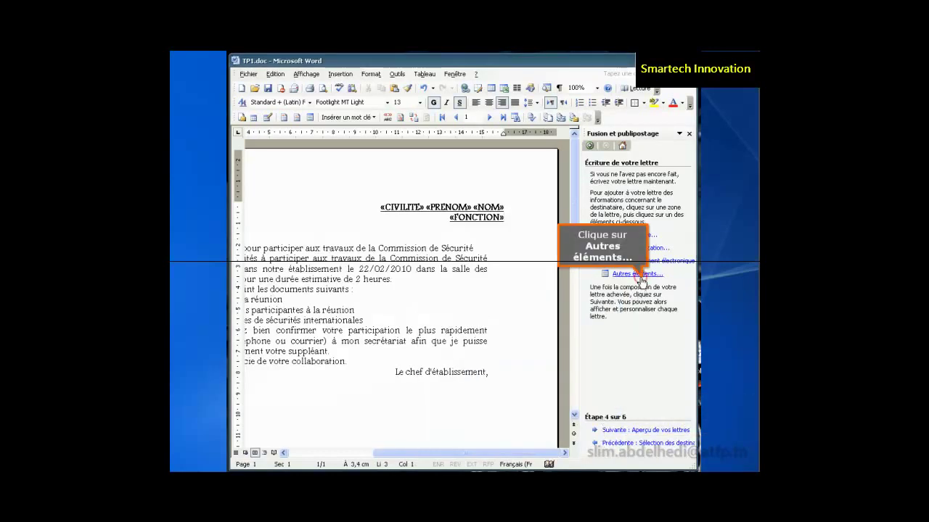
Insert the ADRESSE field on the third line, followed by the SITE field
click(637, 275)
click(437, 350)
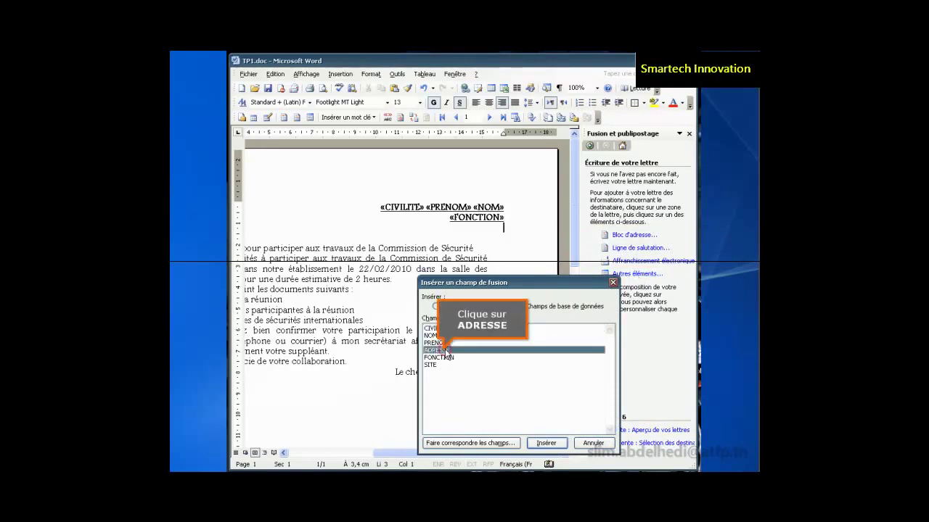
click(554, 444)
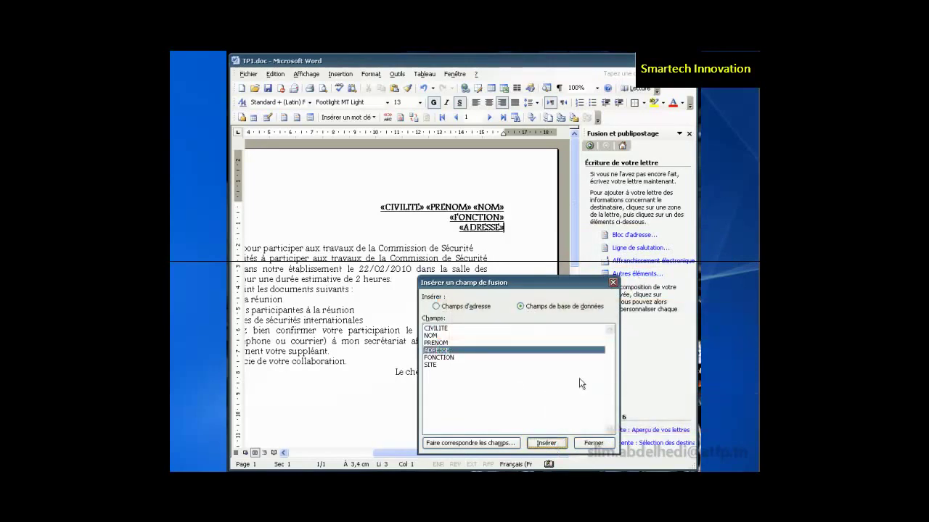
click(591, 444)
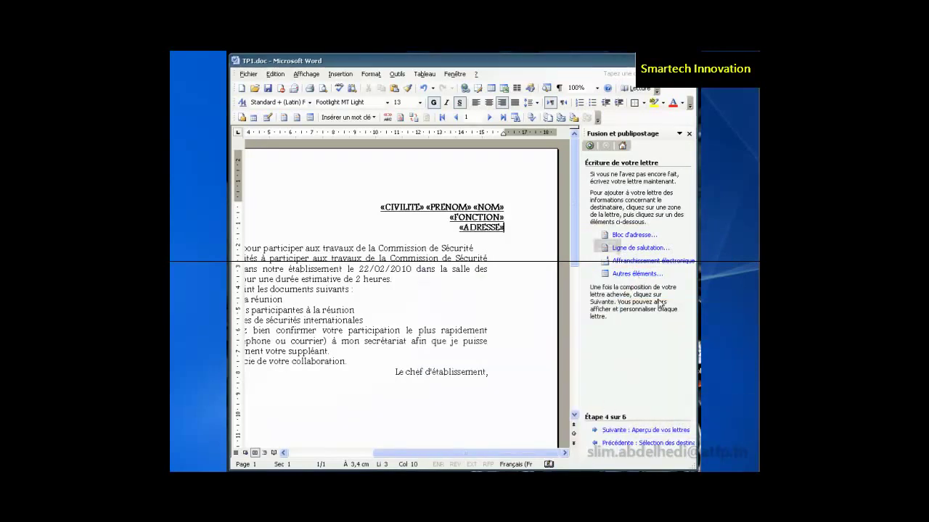
click(643, 275)
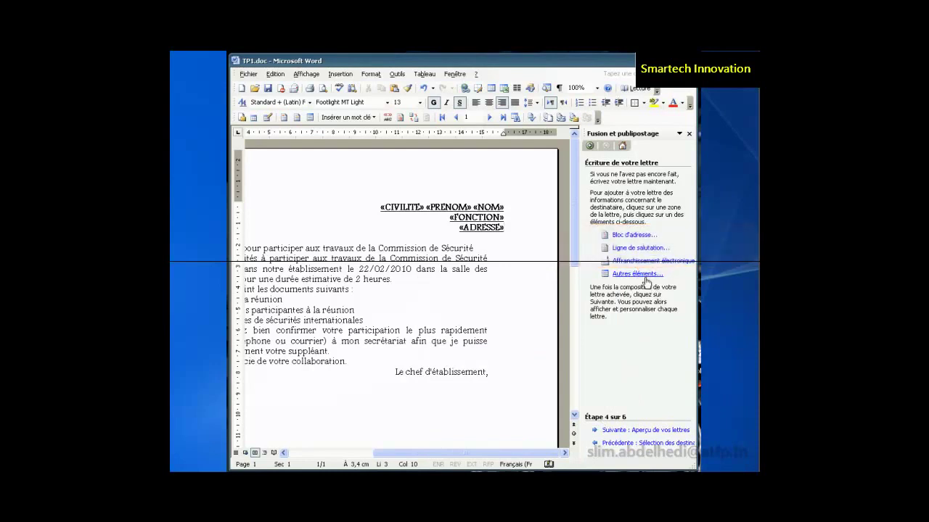
click(435, 365)
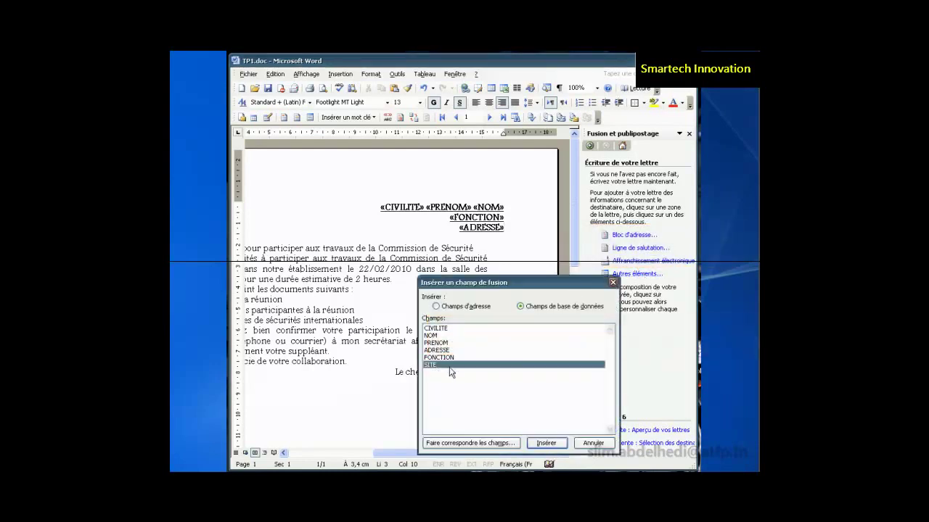
click(553, 444)
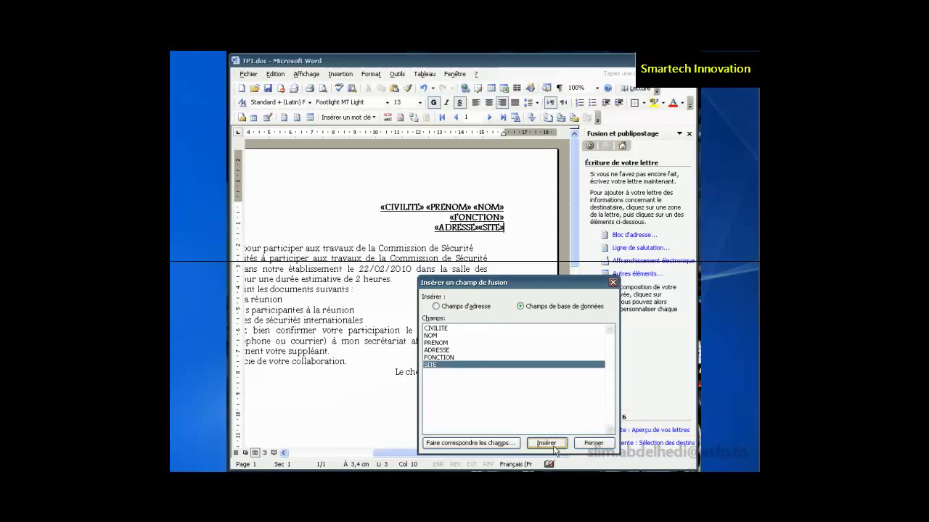
Move «SITE» onto its own line and preview recipient 1's merged letter
click(592, 443)
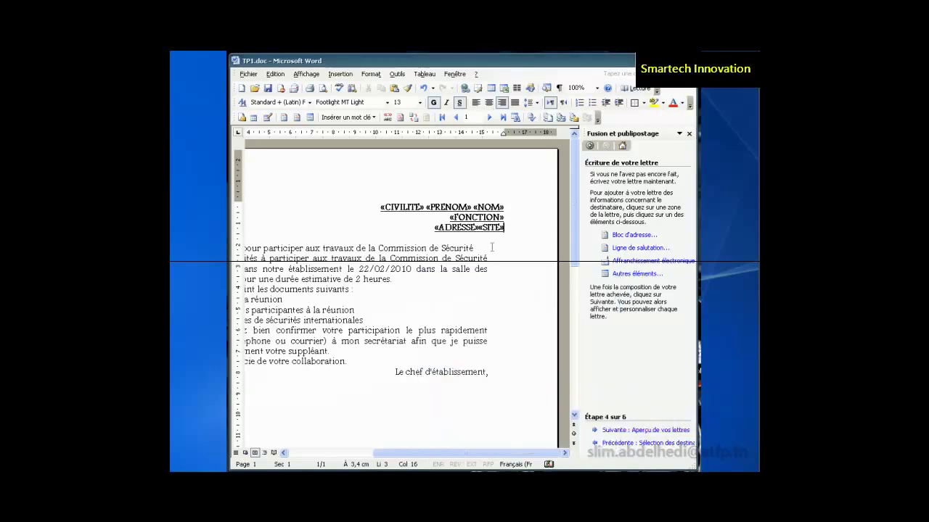
key(Return)
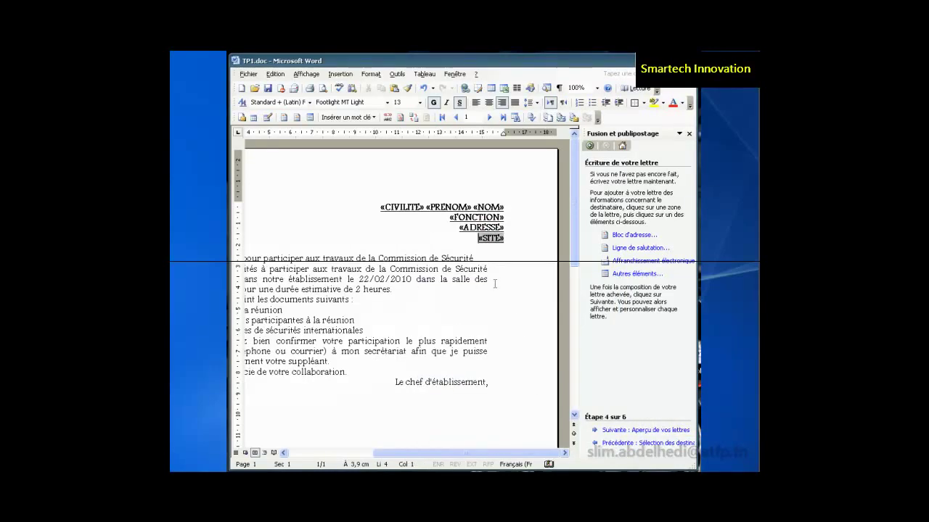
click(523, 293)
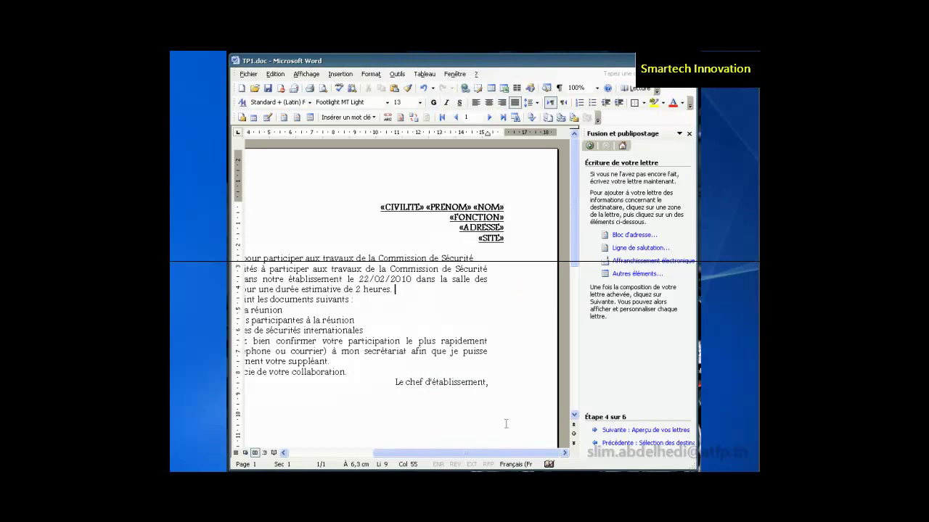
drag(504, 454, 477, 454)
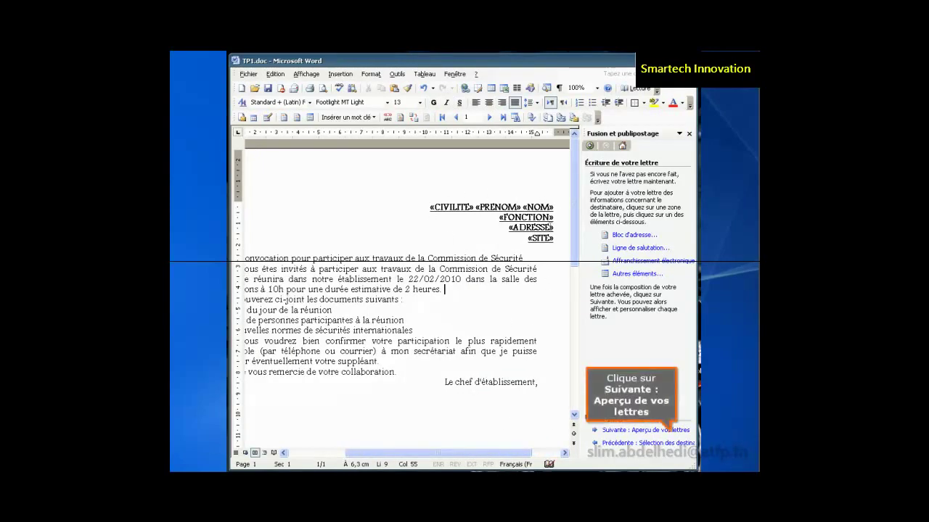
click(671, 433)
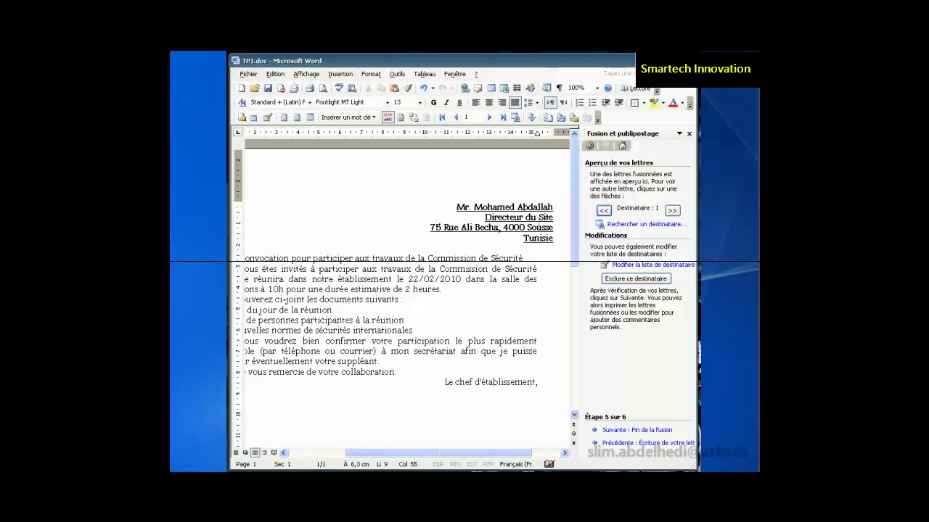
Advance the letter preview through recipients 2, 3, 4 and 5
click(672, 210)
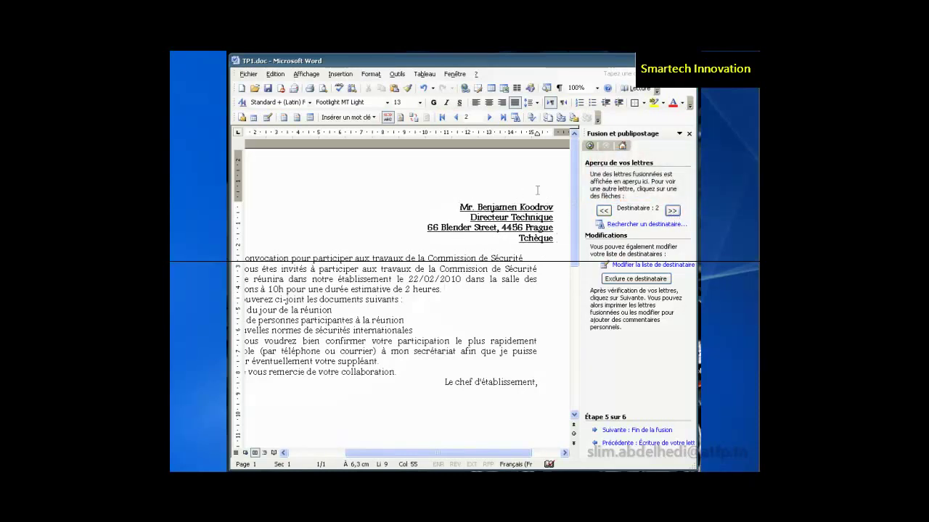
click(672, 211)
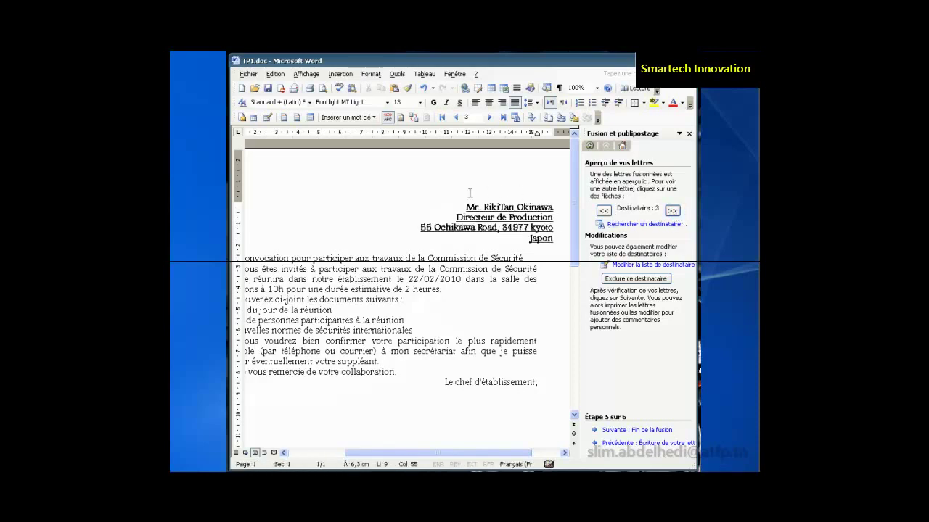
click(673, 211)
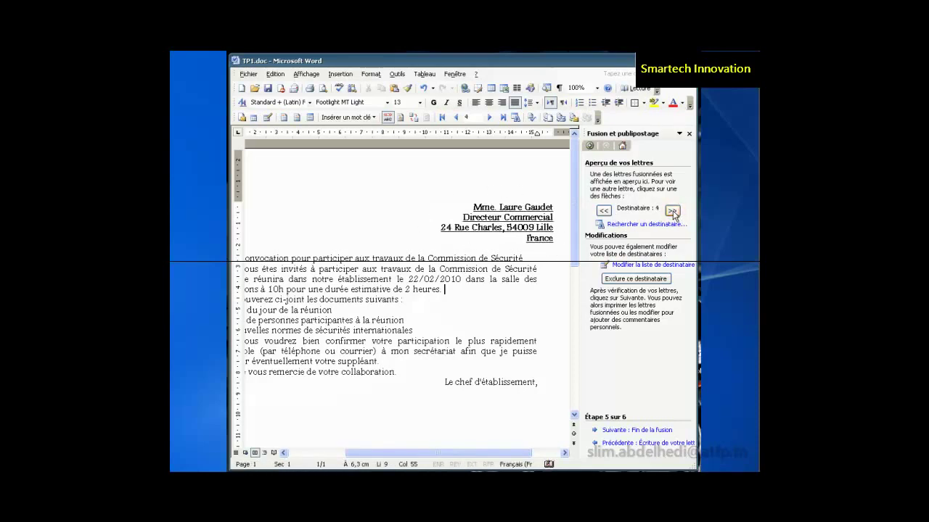
click(672, 211)
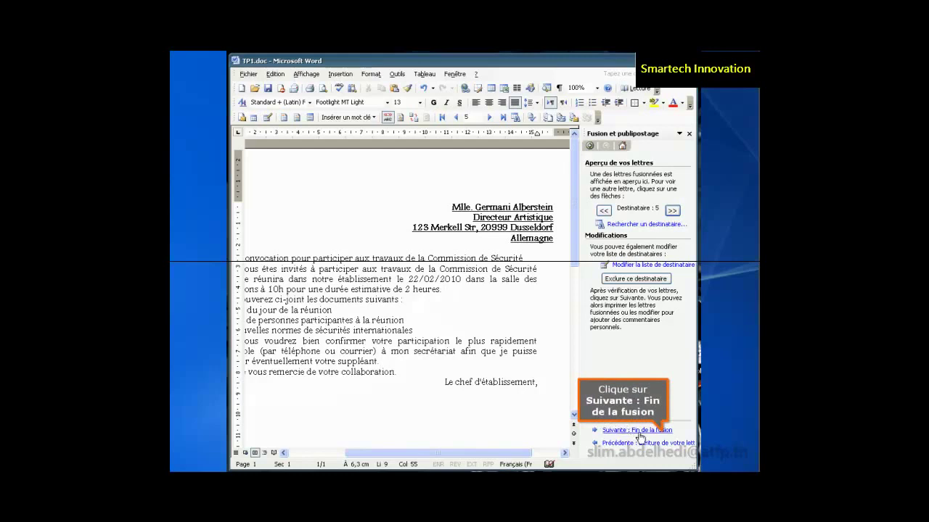
Complete the merge by editing individual letters, merging all records into new document Lettres1
click(661, 432)
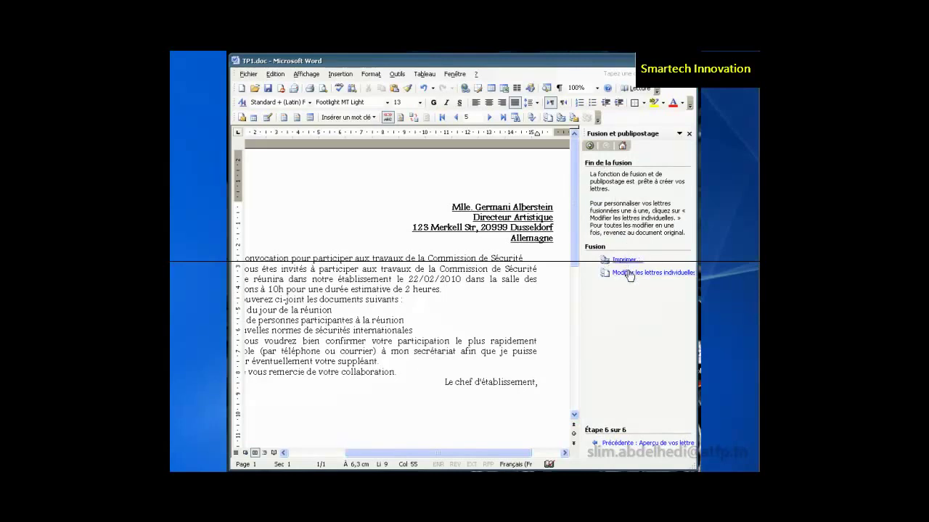
click(678, 274)
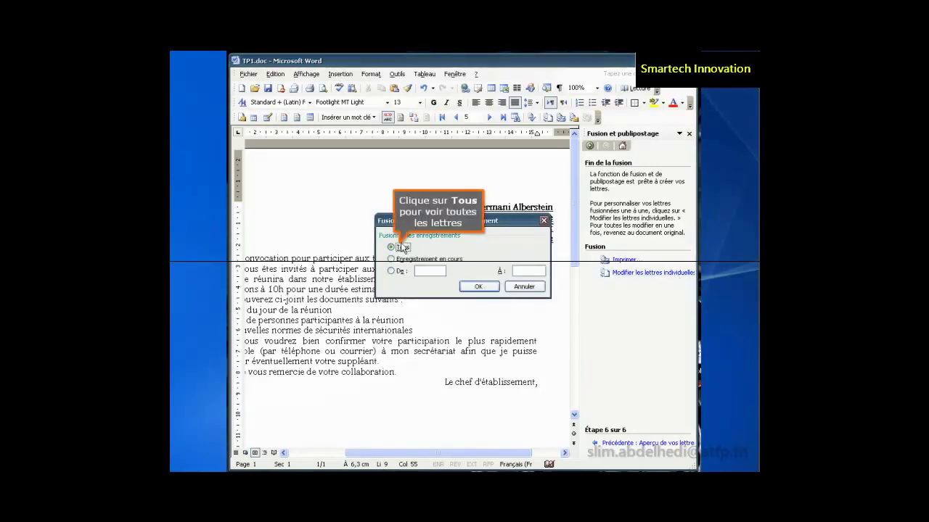
click(403, 248)
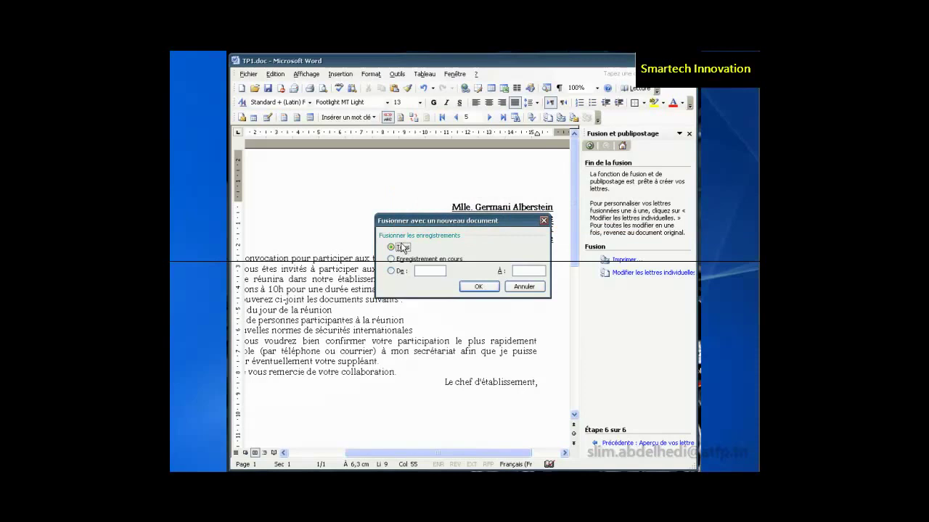
click(478, 288)
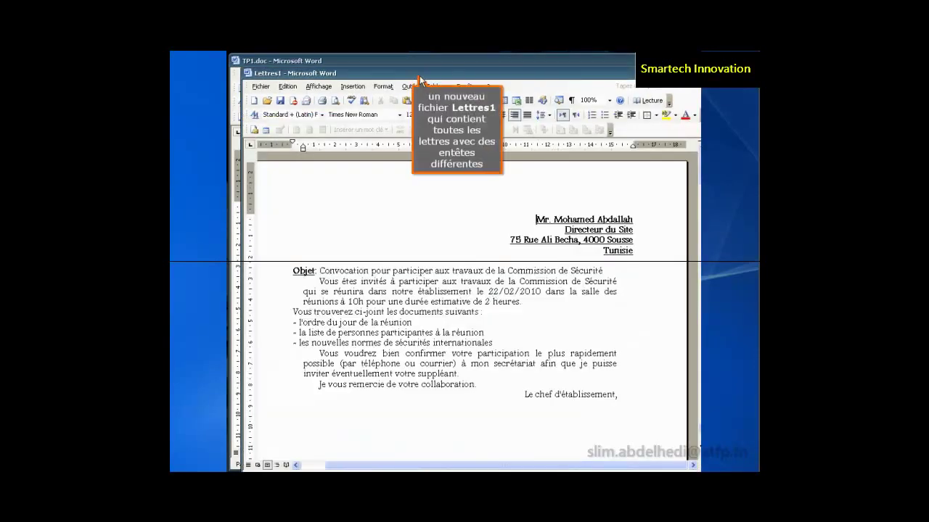
drag(418, 75, 412, 317)
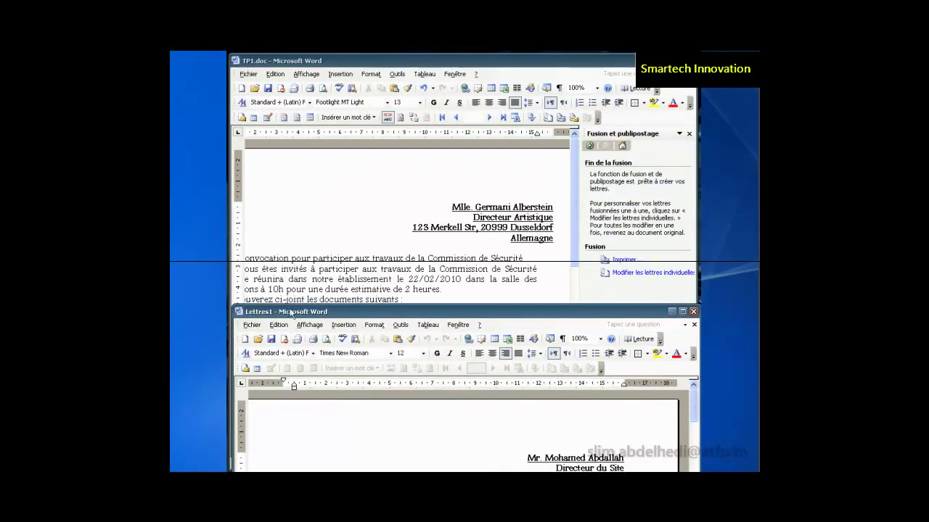
drag(310, 317, 357, 60)
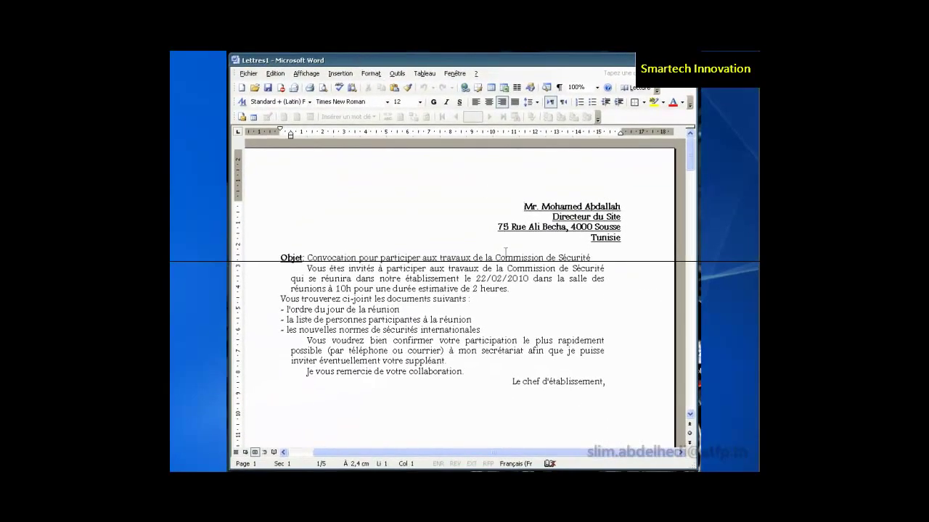
click(506, 243)
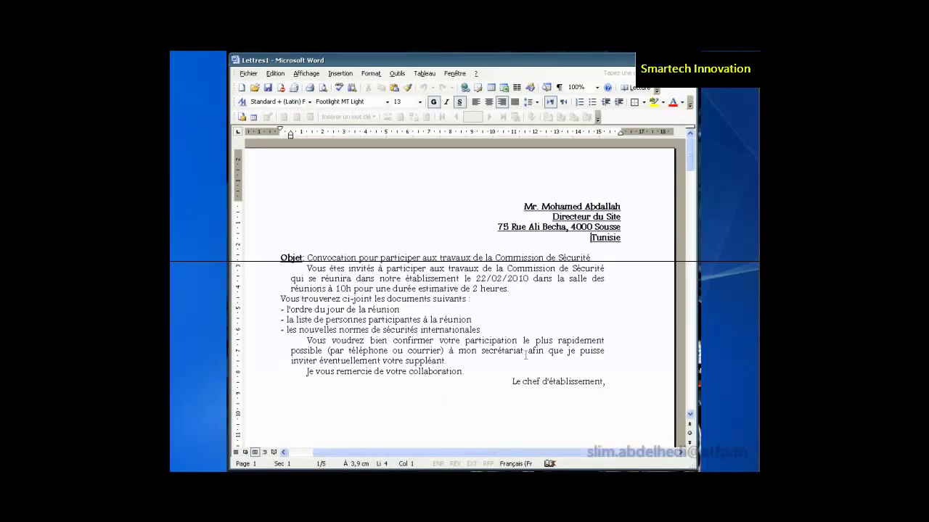
scroll(525, 354, down, 3)
scroll(535, 348, down, 5)
scroll(534, 348, down, 5)
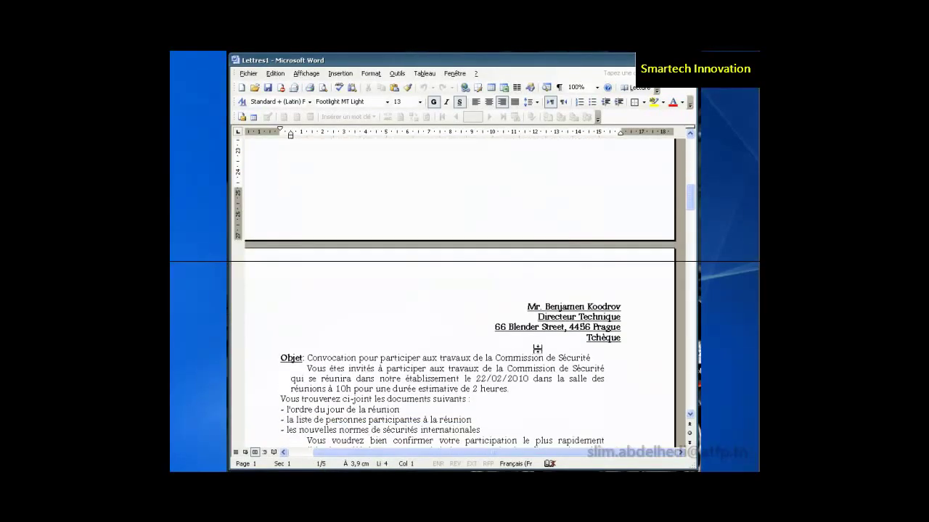
click(561, 256)
scroll(560, 290, up, 4)
scroll(559, 323, up, 2)
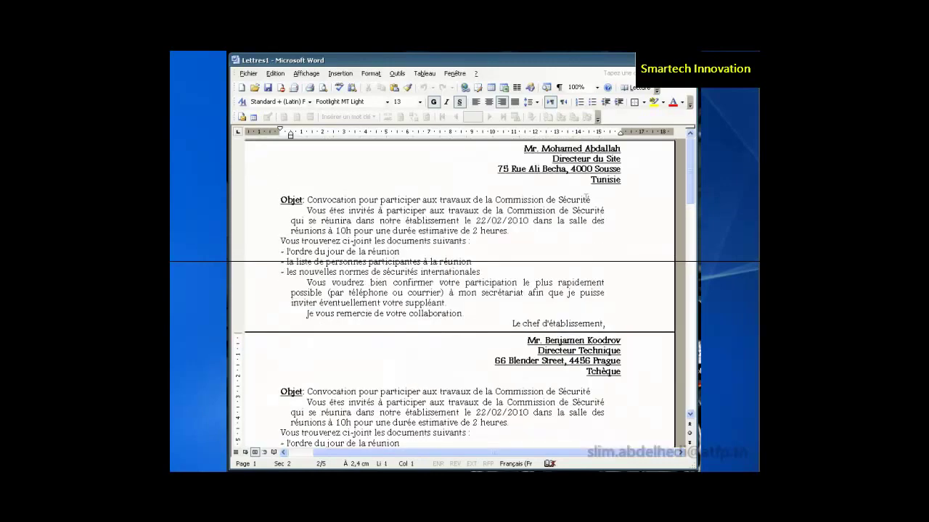
scroll(578, 307, down, 4)
scroll(578, 304, down, 3)
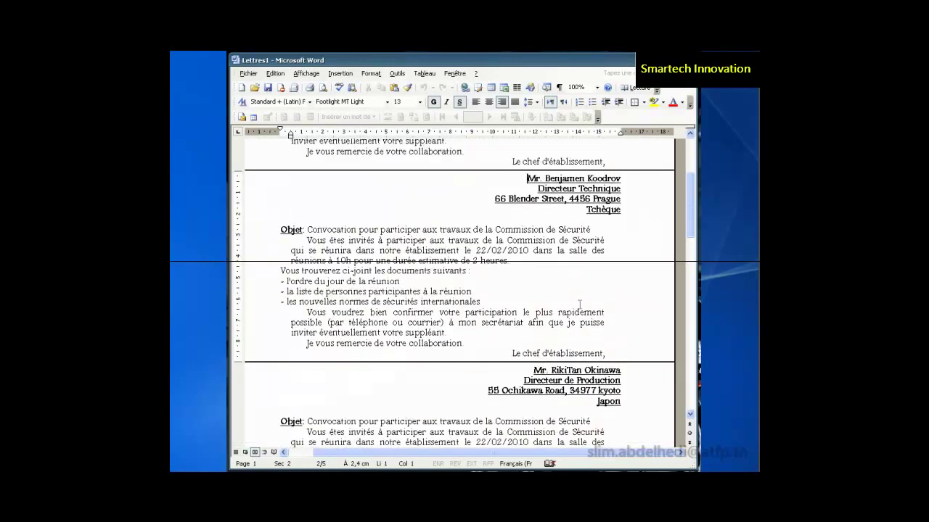
scroll(580, 303, down, 2)
scroll(592, 317, down, 7)
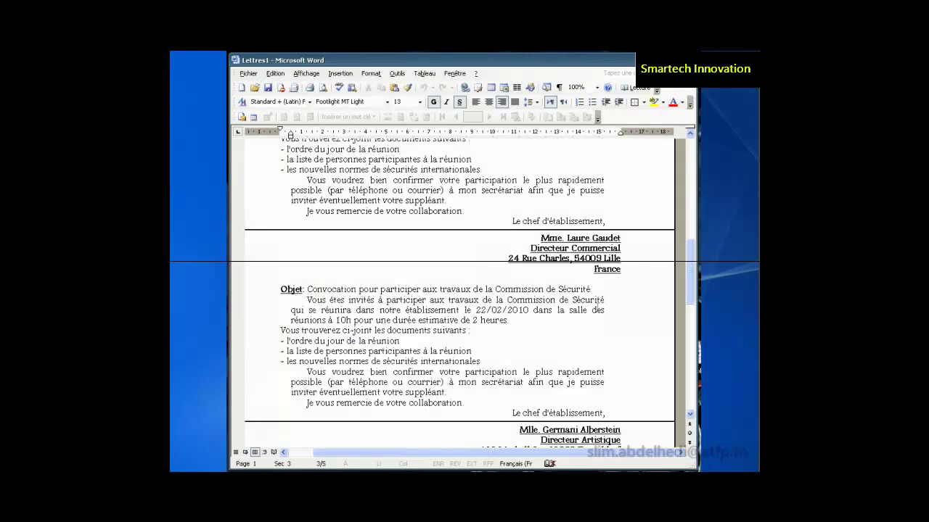
scroll(597, 305, down, 6)
scroll(587, 303, down, 3)
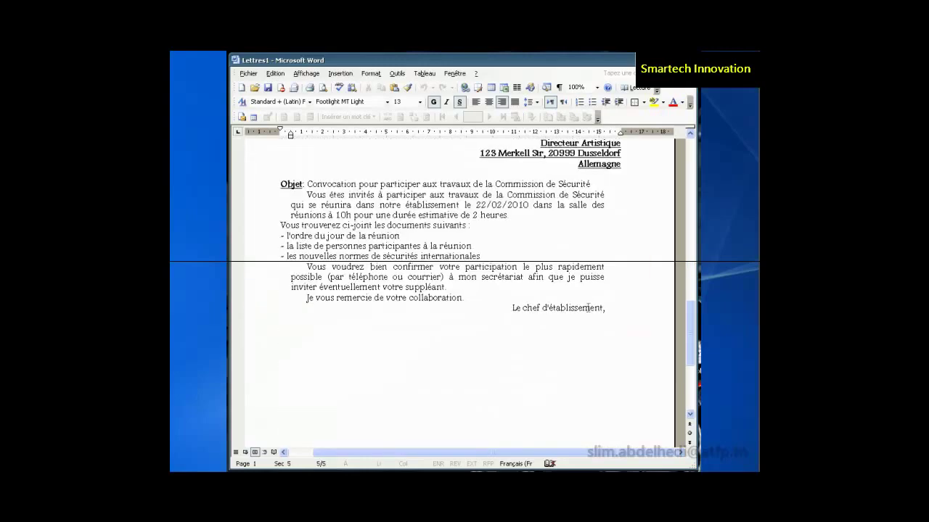
scroll(586, 311, up, 3)
click(512, 233)
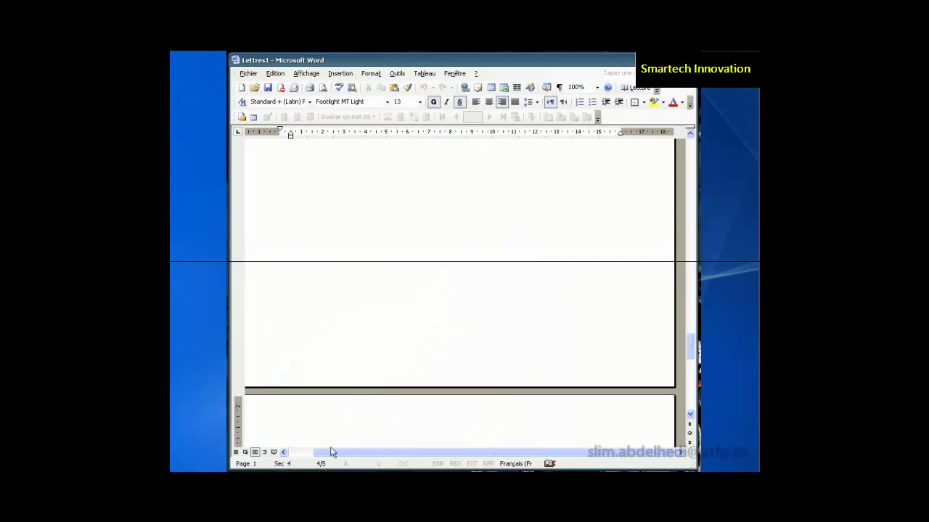
In Save As, browse from Bureau down to the TP1 Publipostage folder
click(248, 74)
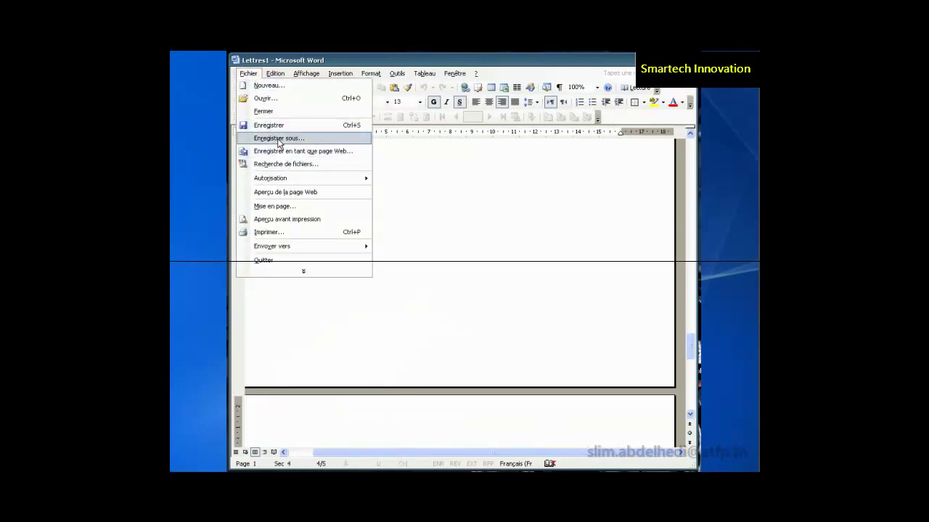
click(279, 138)
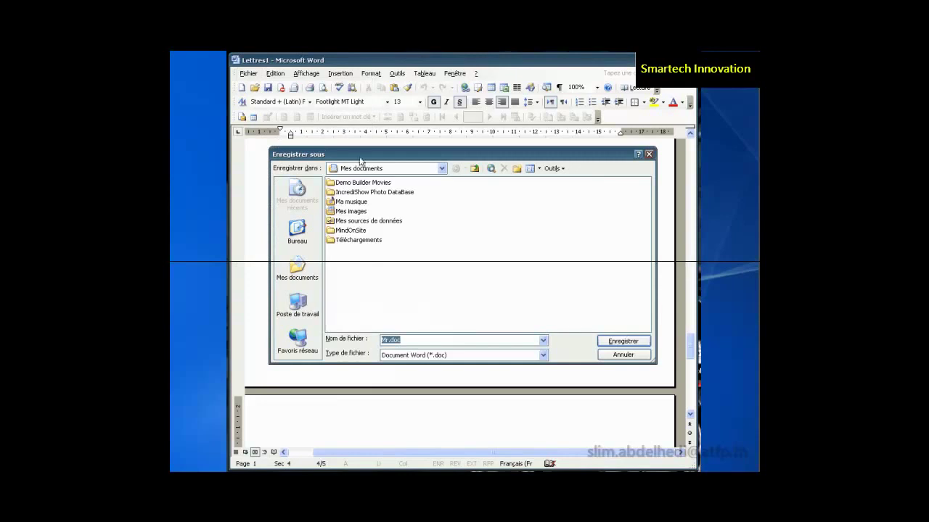
click(304, 240)
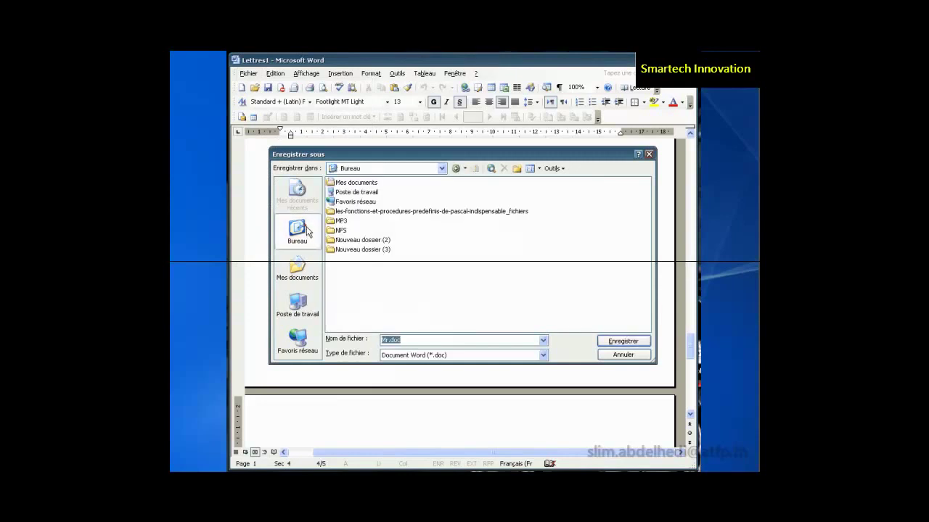
double_click(363, 240)
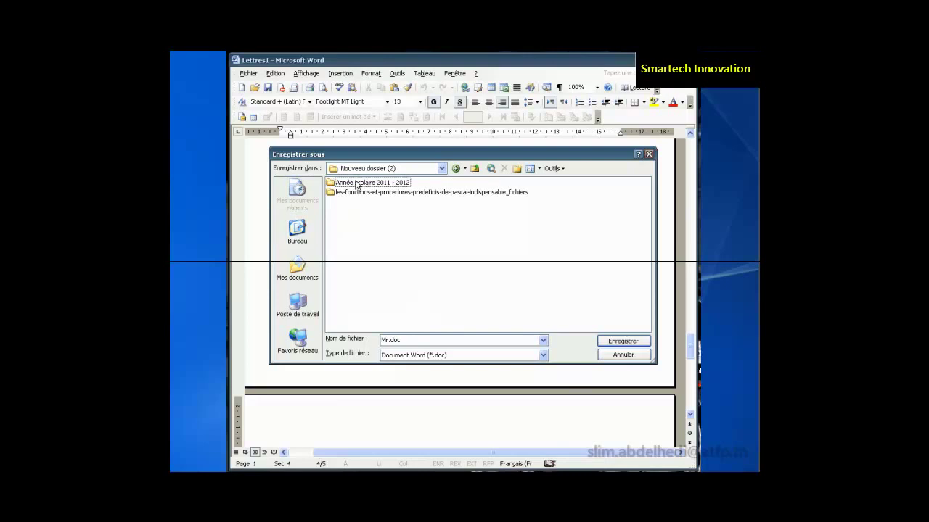
double_click(356, 183)
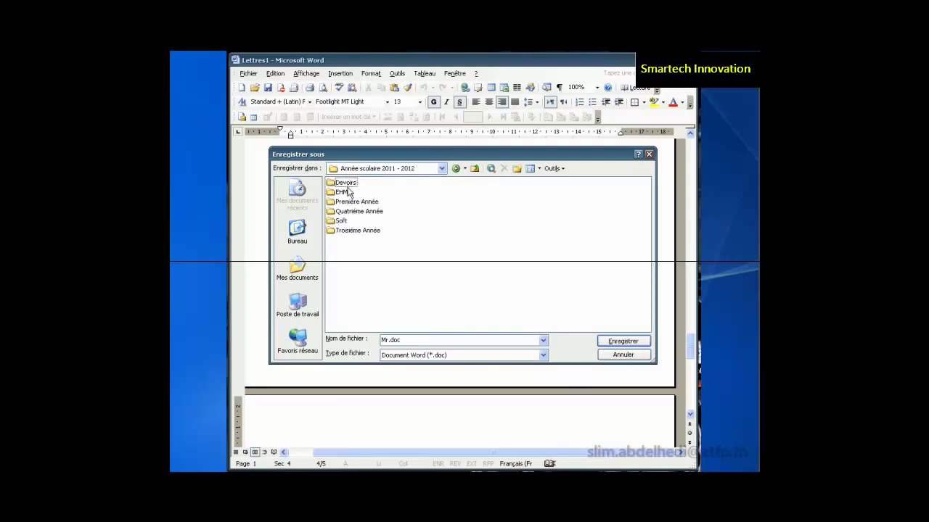
double_click(350, 204)
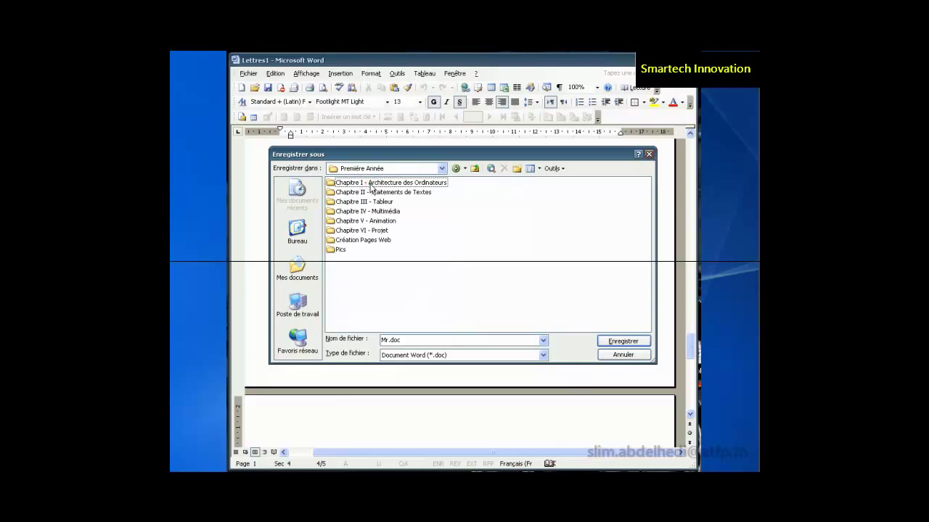
click(371, 185)
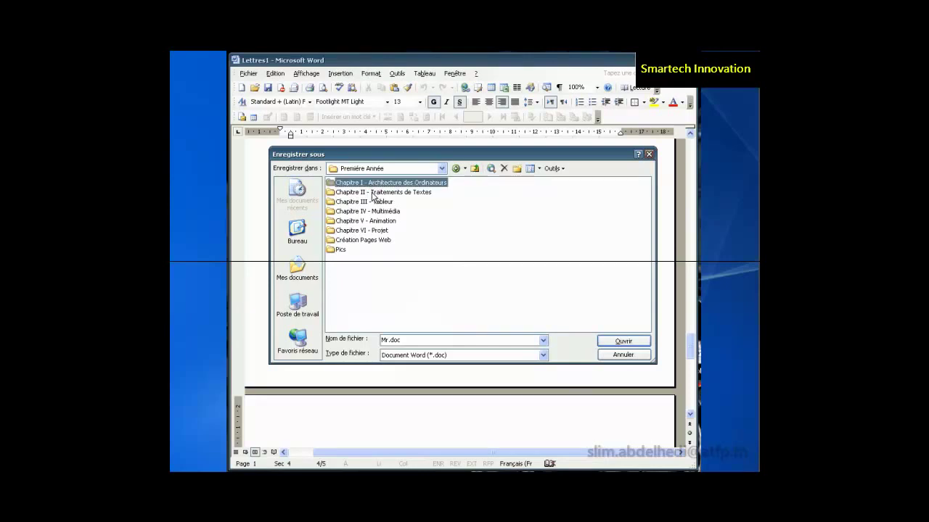
double_click(372, 193)
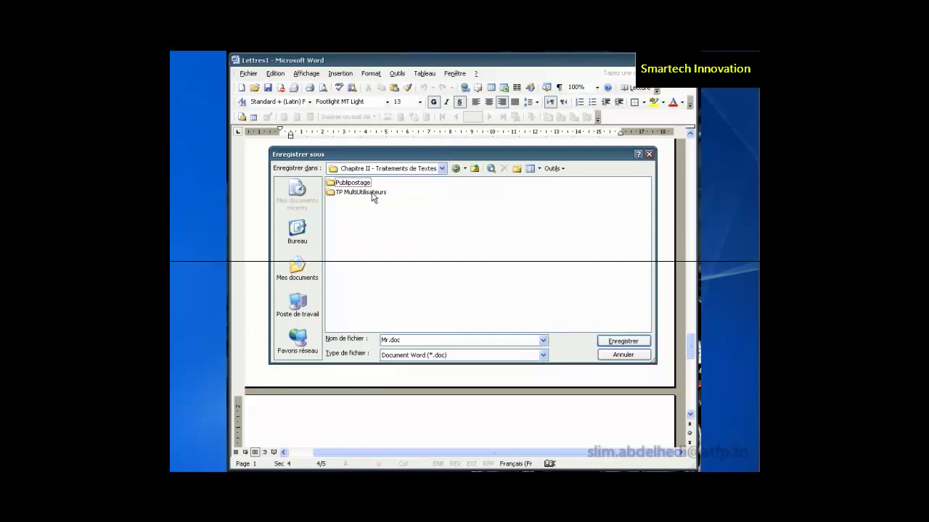
double_click(356, 186)
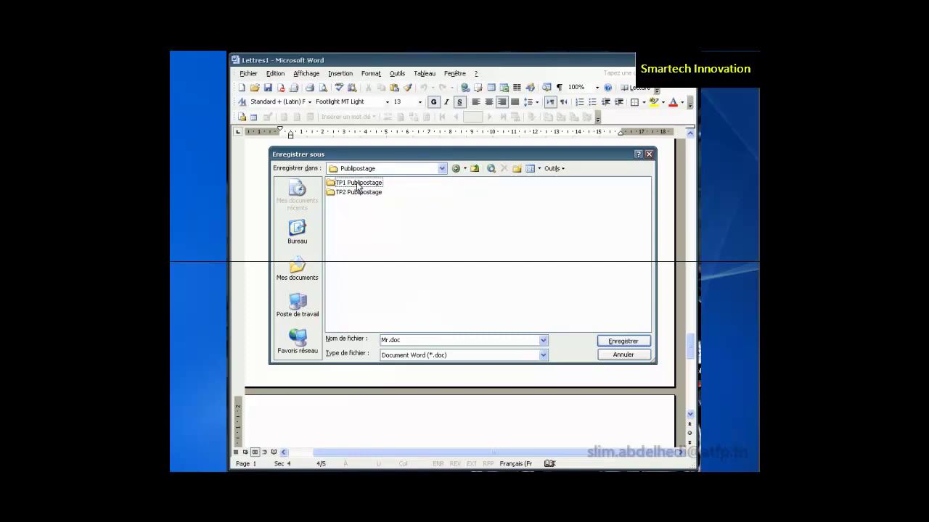
double_click(357, 187)
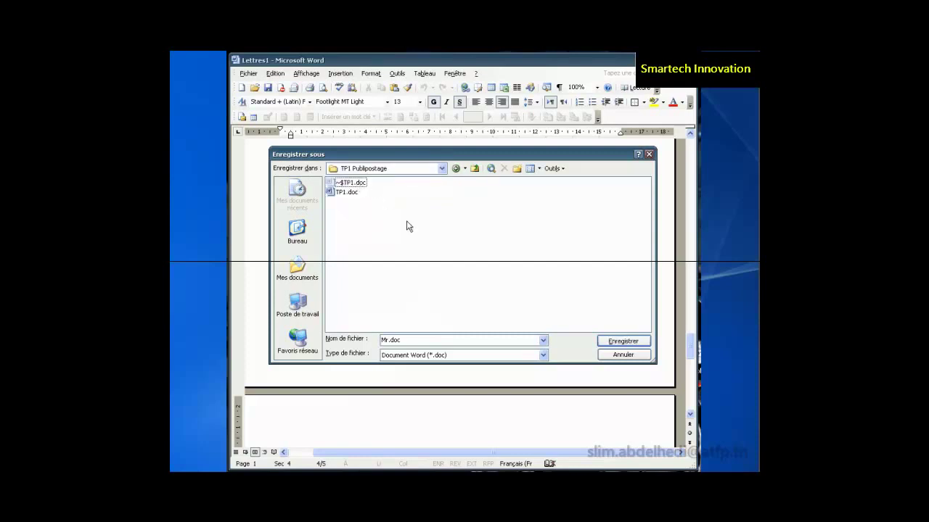
Name the file Lettres and save it as Lettres.doc
double_click(410, 339)
text(Lettres)
click(630, 343)
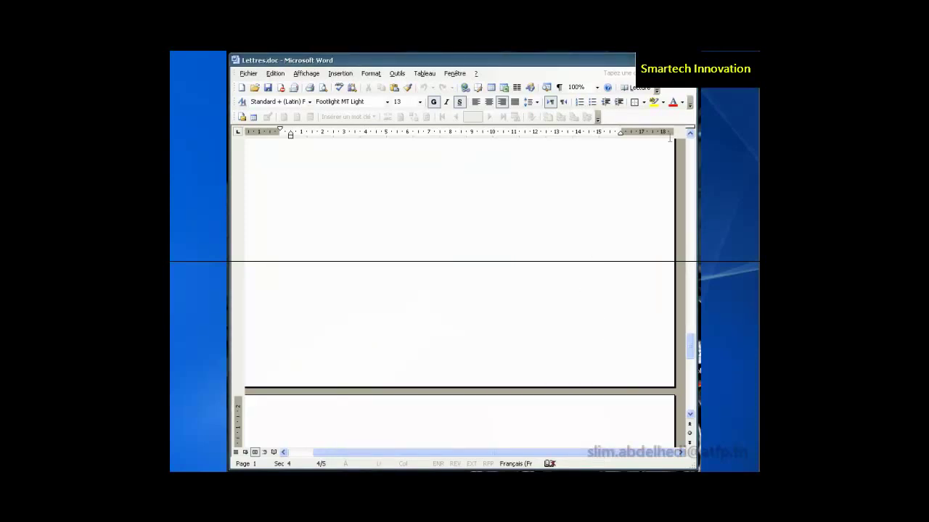
Close Lettres.doc and TP1.doc, answer the save prompt, quit Word, close the TP1 Publipostage window
key(ctrl+w)
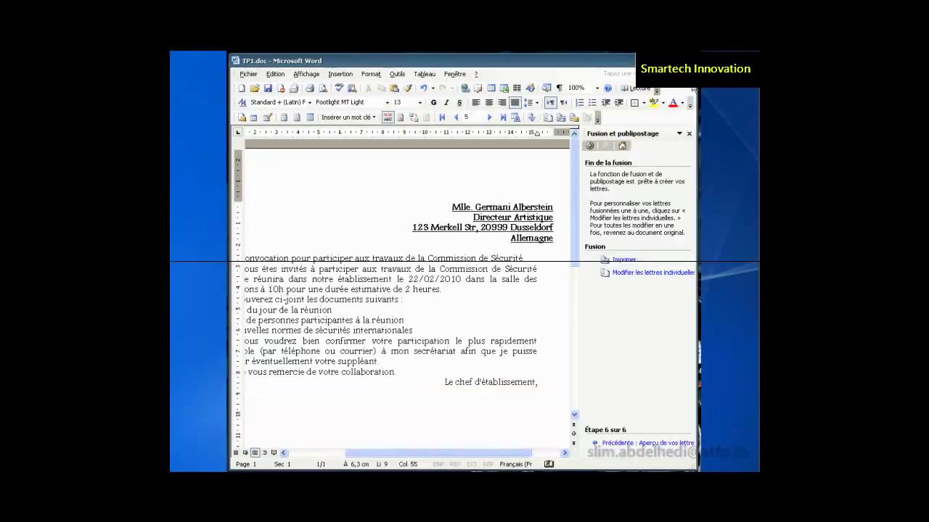
key(ctrl+w)
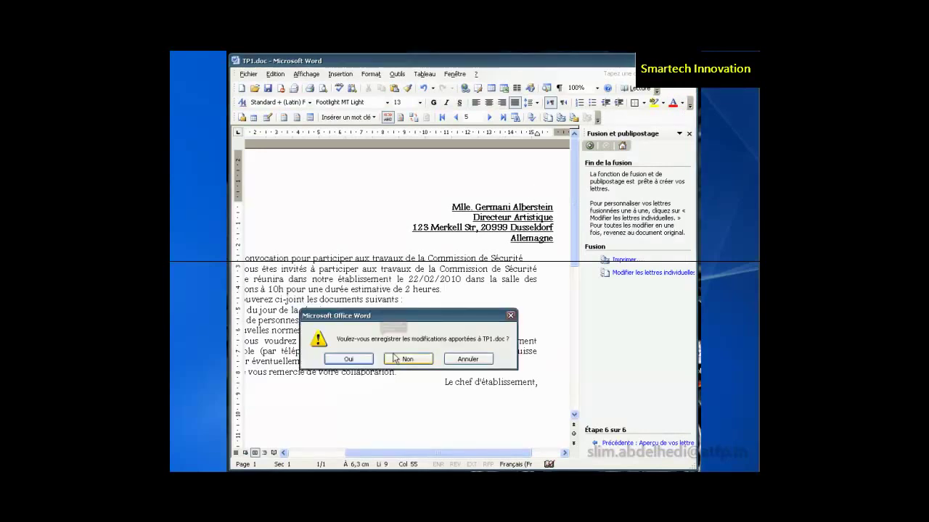
click(349, 359)
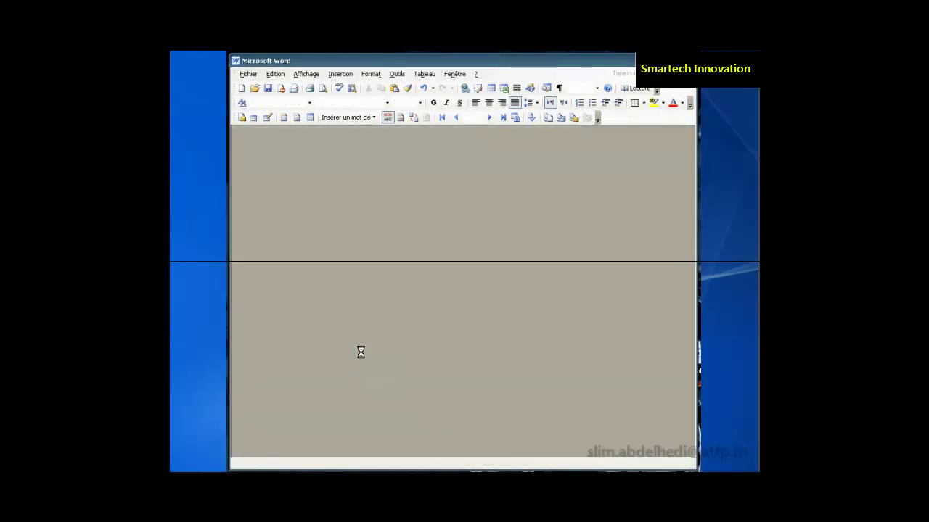
key(alt+F4)
click(675, 109)
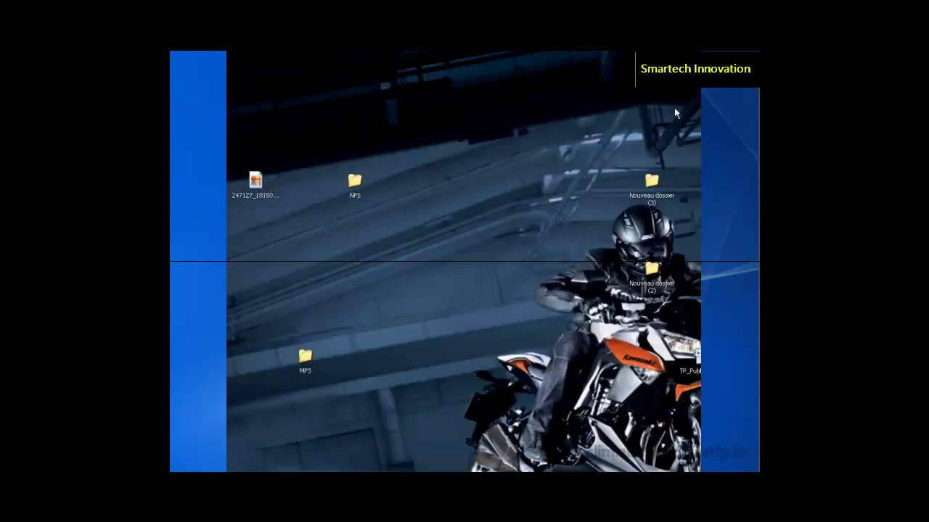